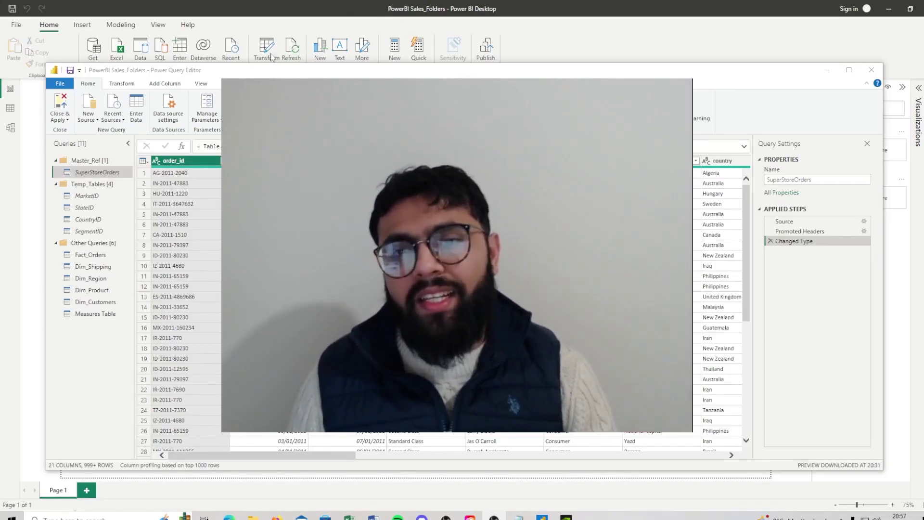
Step: Jump to the sales column of SuperStoreOrders with Go to Column, filtering the list on 'Sa'
drag(320, 457, 339, 460)
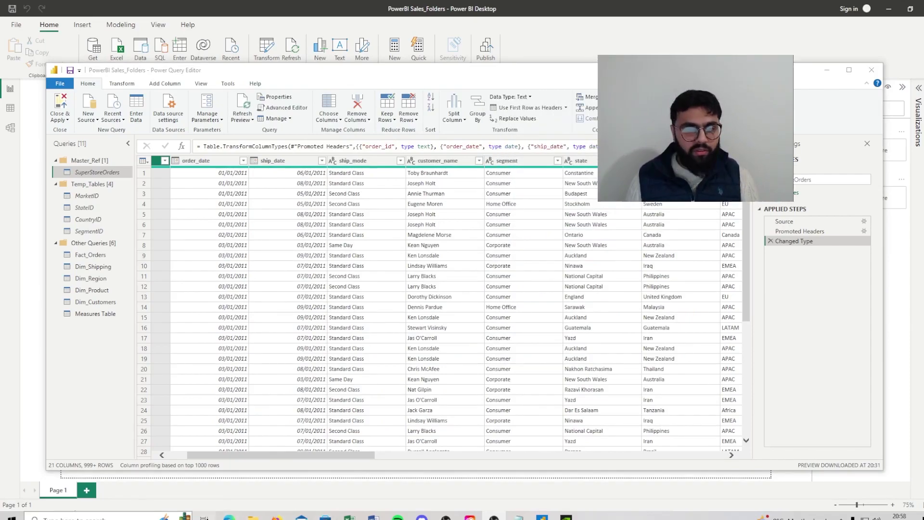
drag(327, 455, 240, 460)
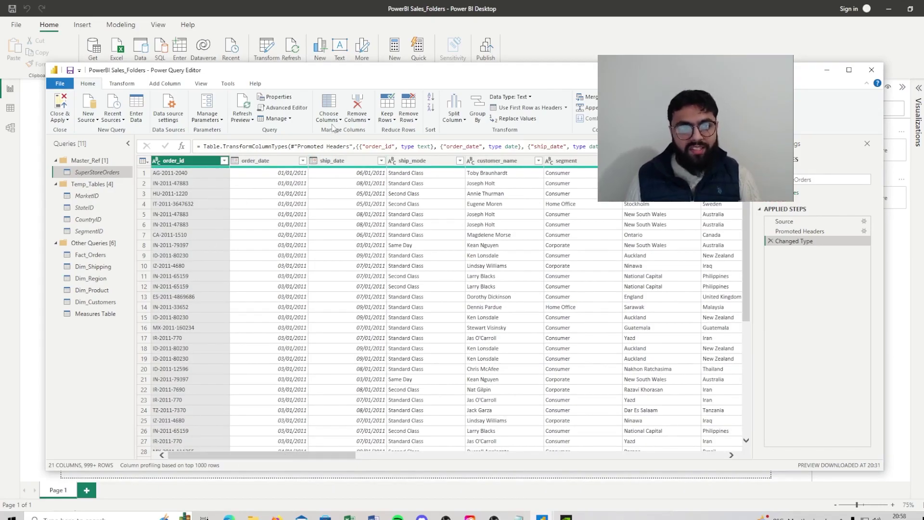
click(331, 120)
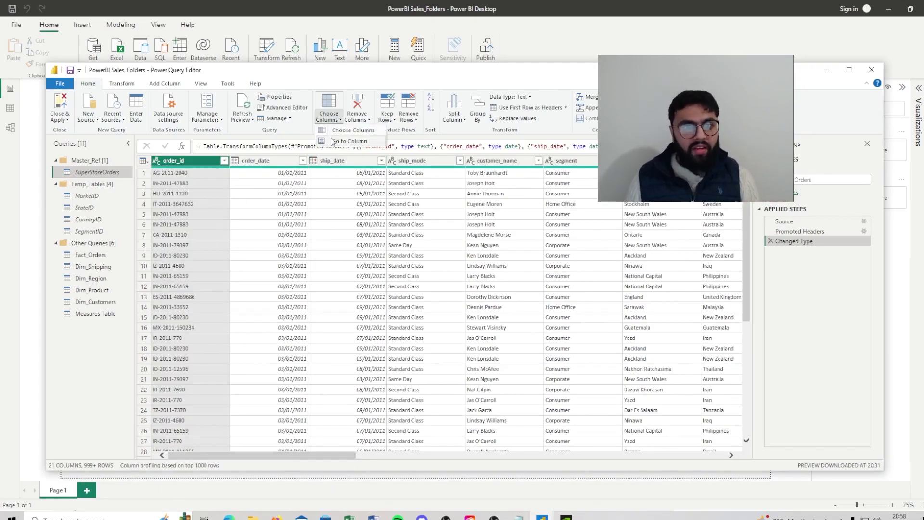
click(334, 141)
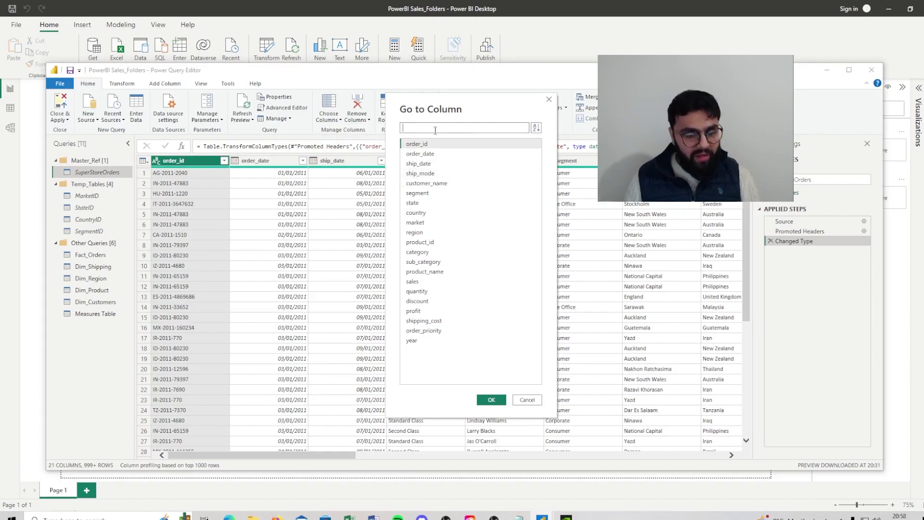
text(Sales)
click(439, 144)
click(489, 401)
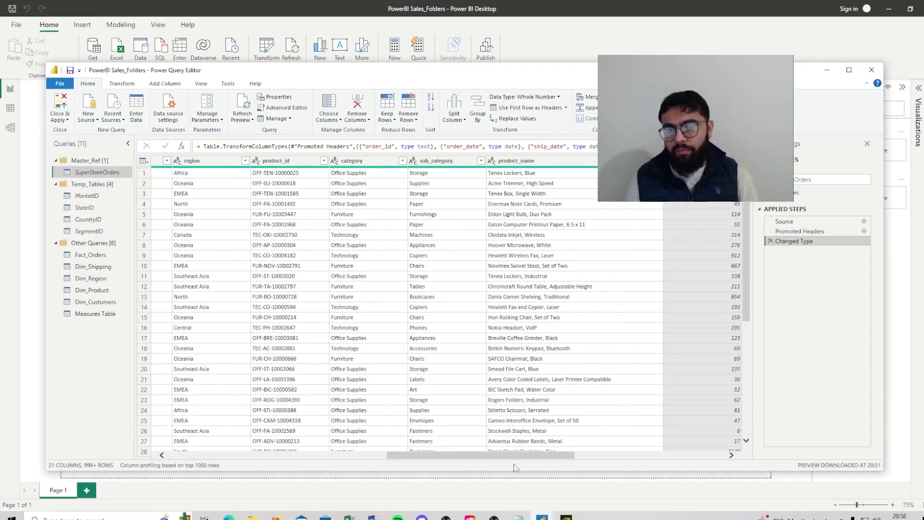
drag(549, 452, 619, 461)
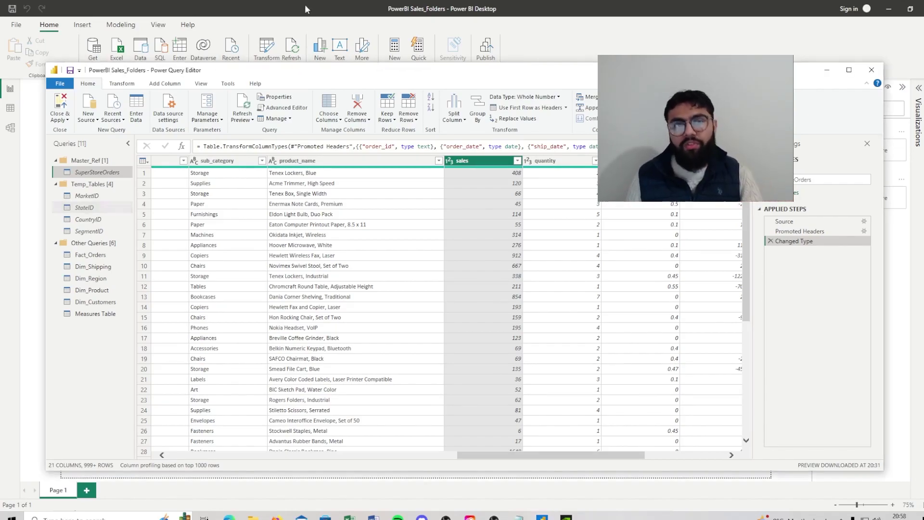
click(331, 125)
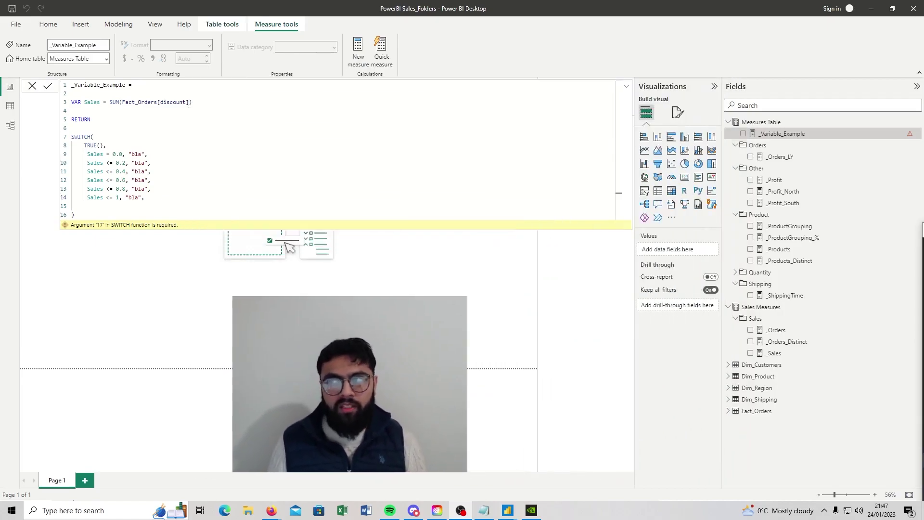
Step: Try adding an underscore to the Sales variable name on line 3, then undo it
click(119, 215)
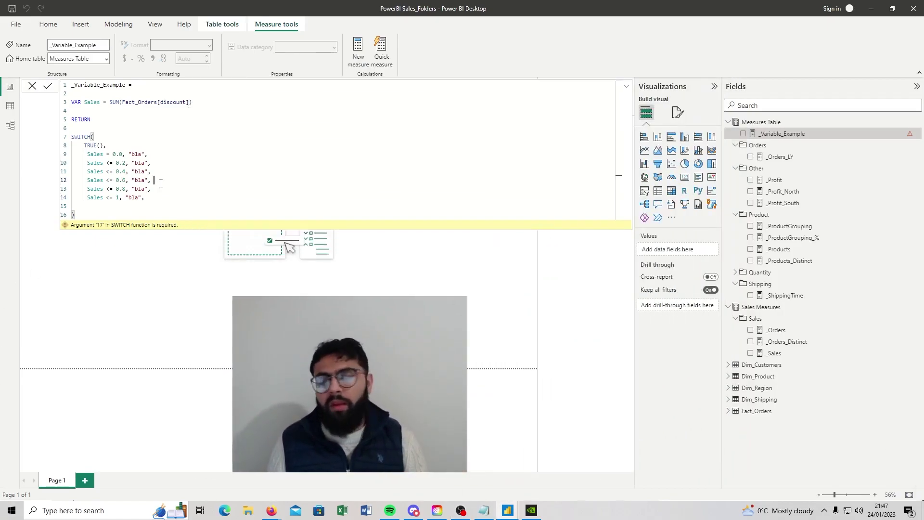
click(159, 182)
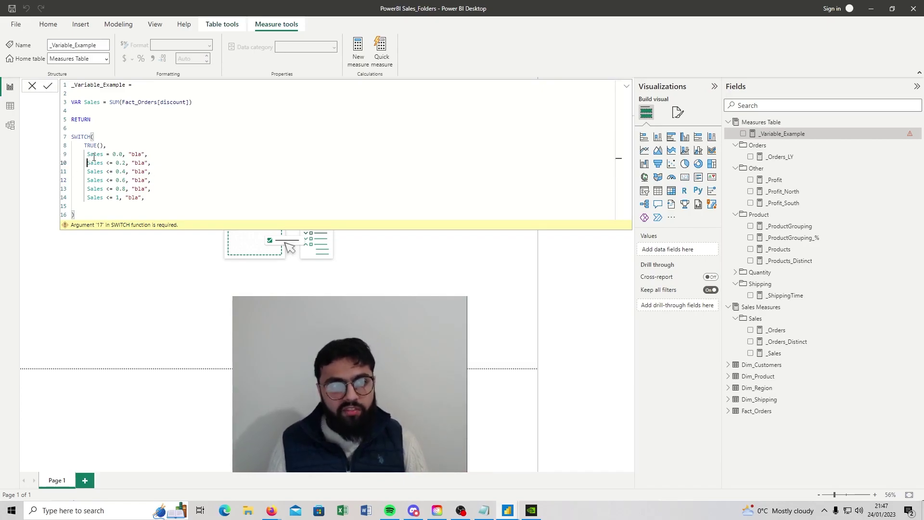
click(86, 102)
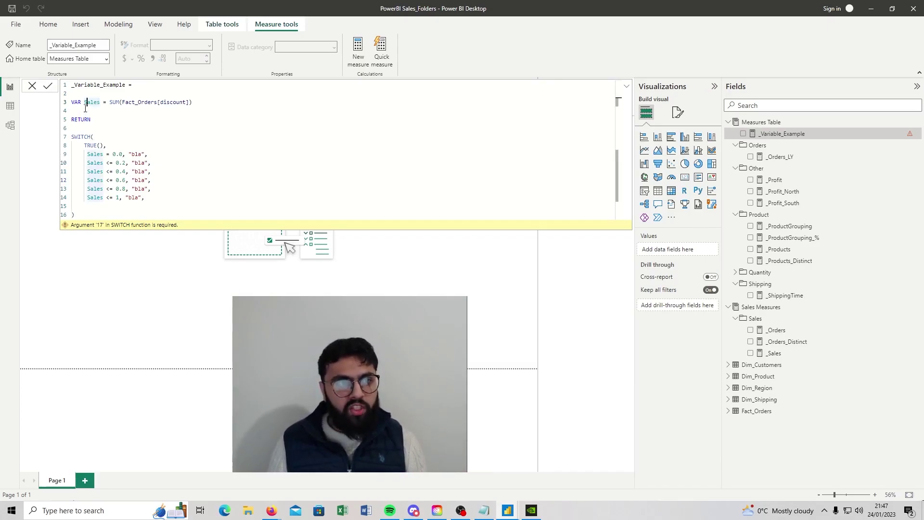
text(_)
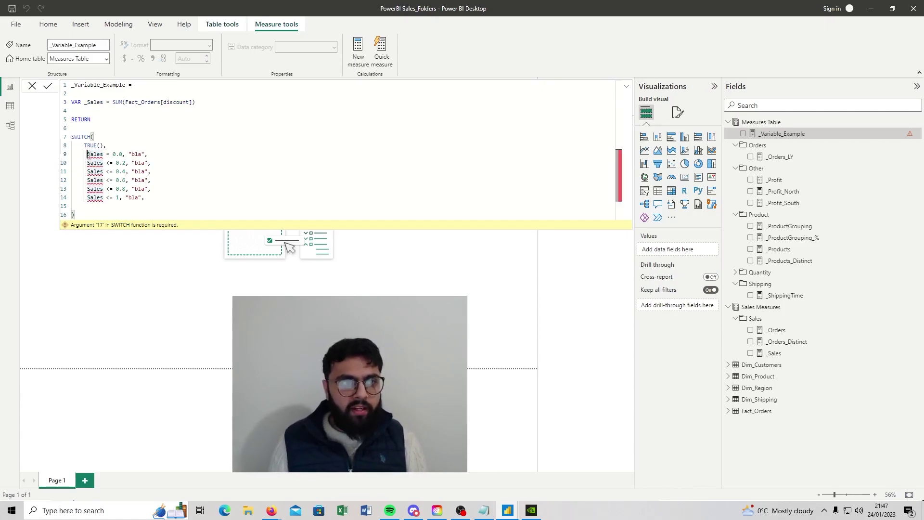
text(_)
click(87, 163)
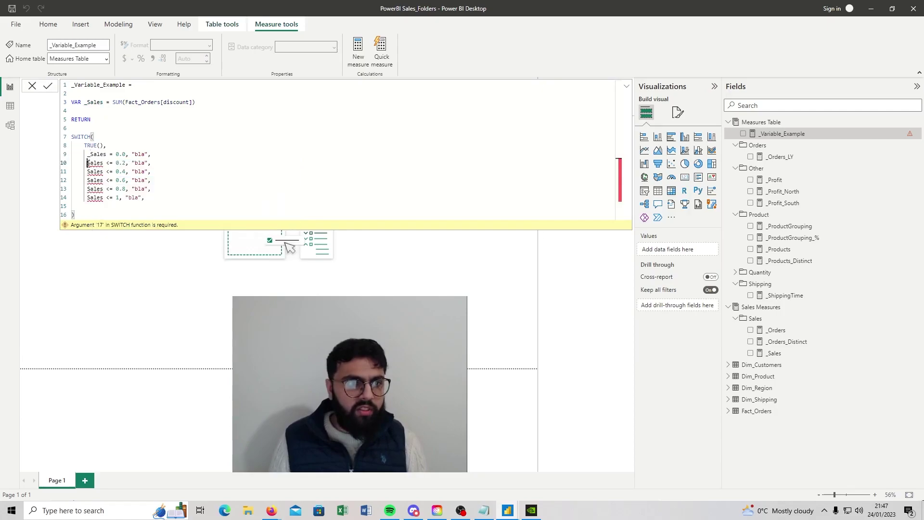
key(ctrl+z)
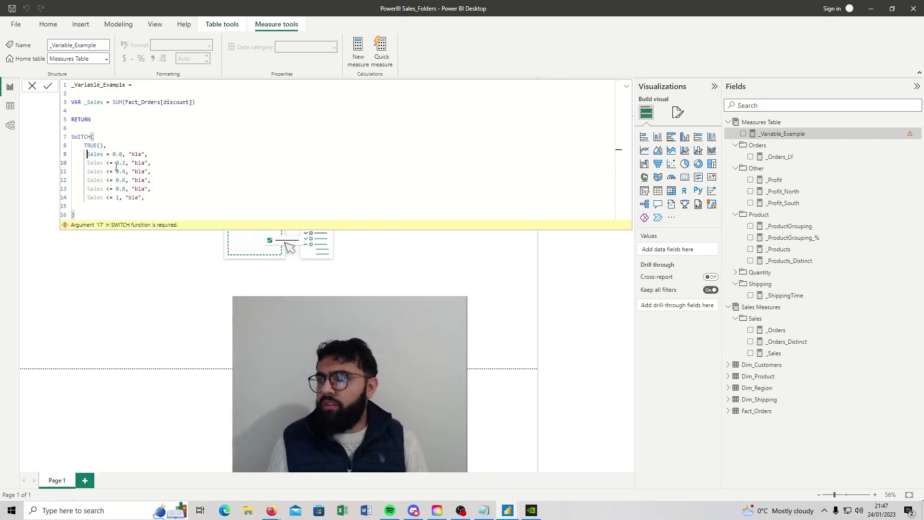
click(89, 103)
key(BackSpace)
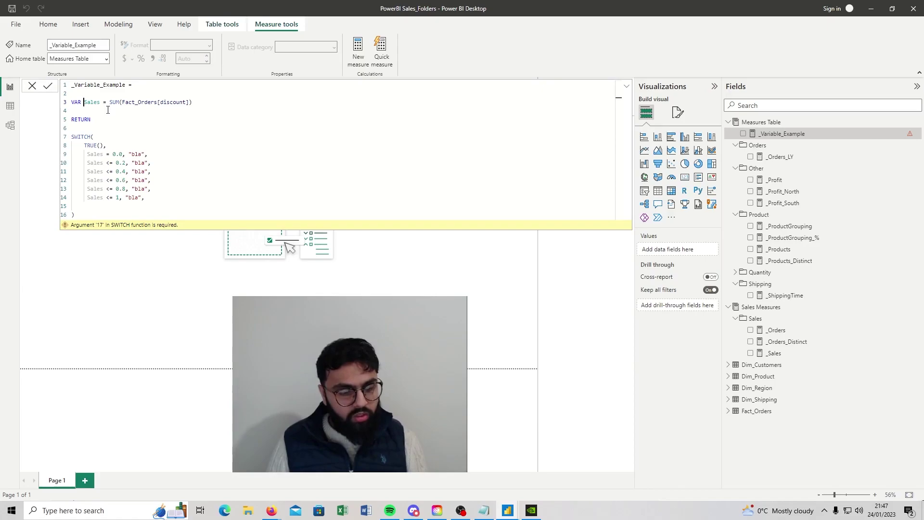
Step: Multi-select every Sales occurrence with Ctrl+Shift+L and retype them all as _Sales
key(ctrl+shift+l)
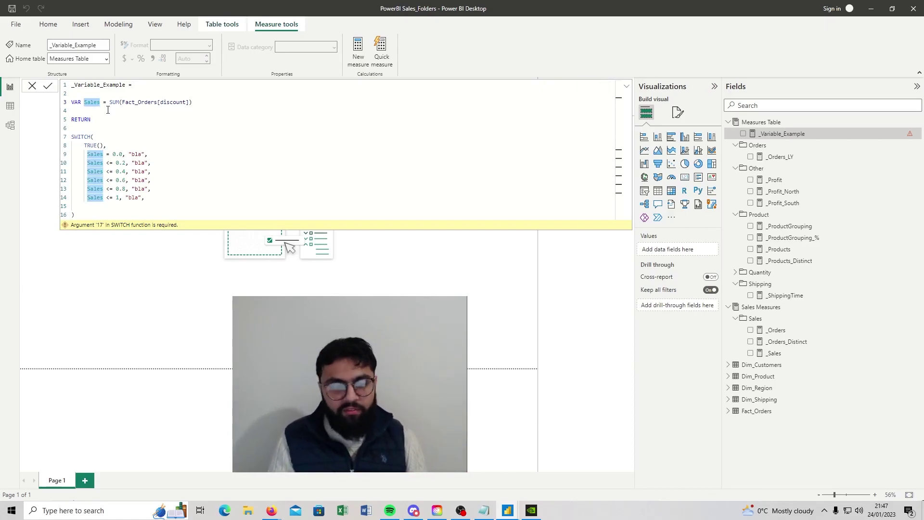
key(BackSpace)
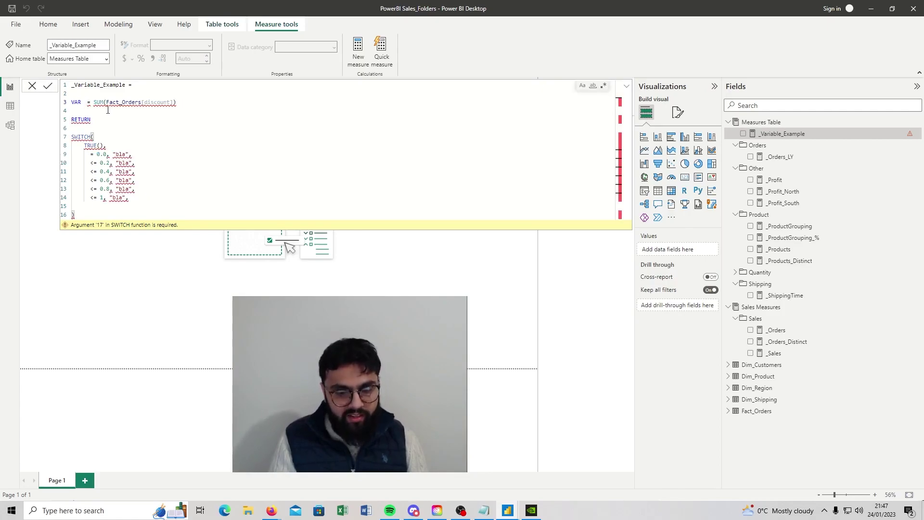
text(_Sales)
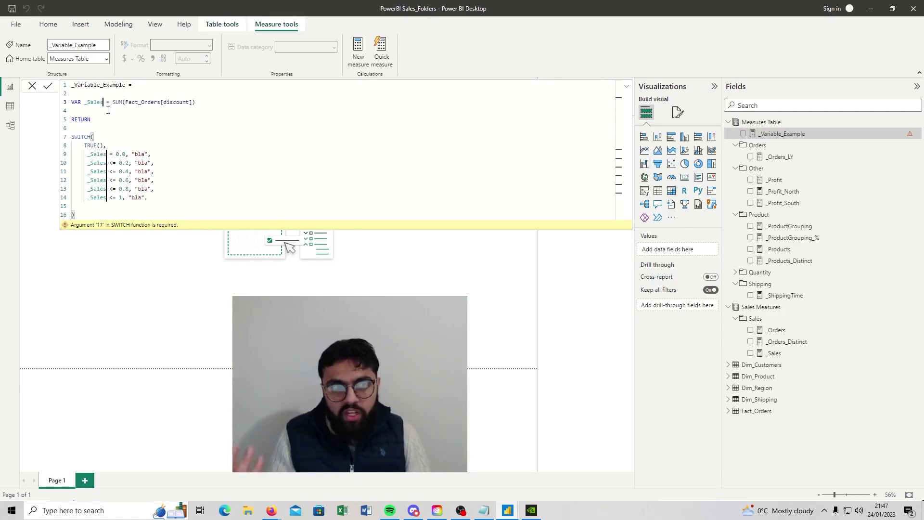
click(94, 136)
click(112, 160)
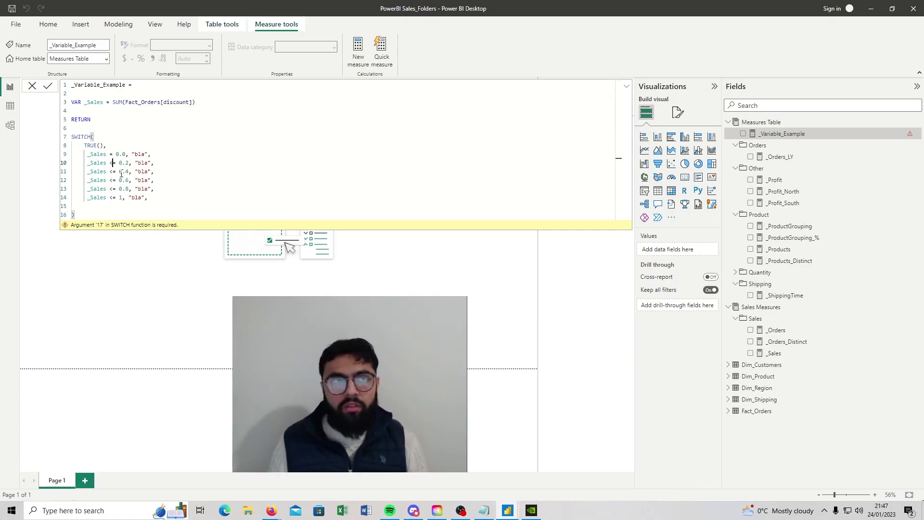
Step: Copy SUM(Fact_Orders[discount]) onto two new lines after line 14, each followed by a comma
drag(195, 103, 115, 102)
click(153, 197)
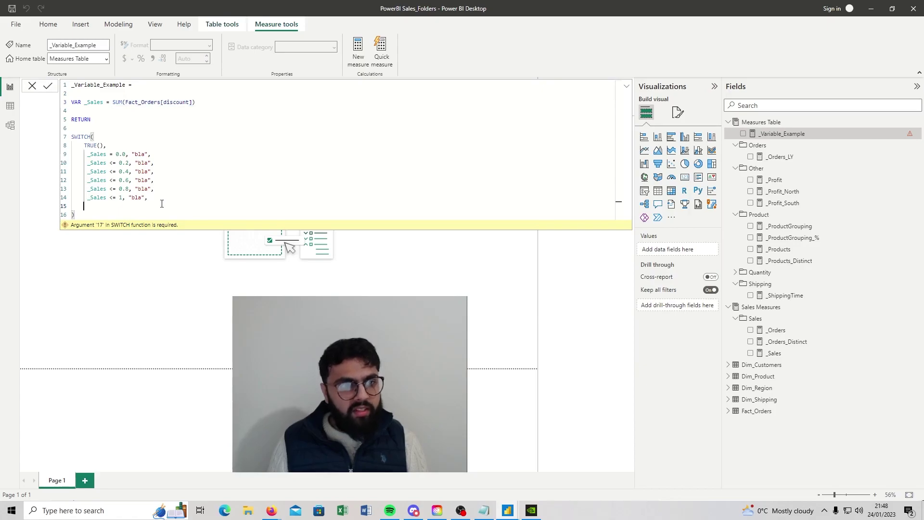
key(Return)
text(SUM(Fact_Orders[discount]))
text(,)
key(Return)
text(SUM(Fact_Orders[discount]))
text(,)
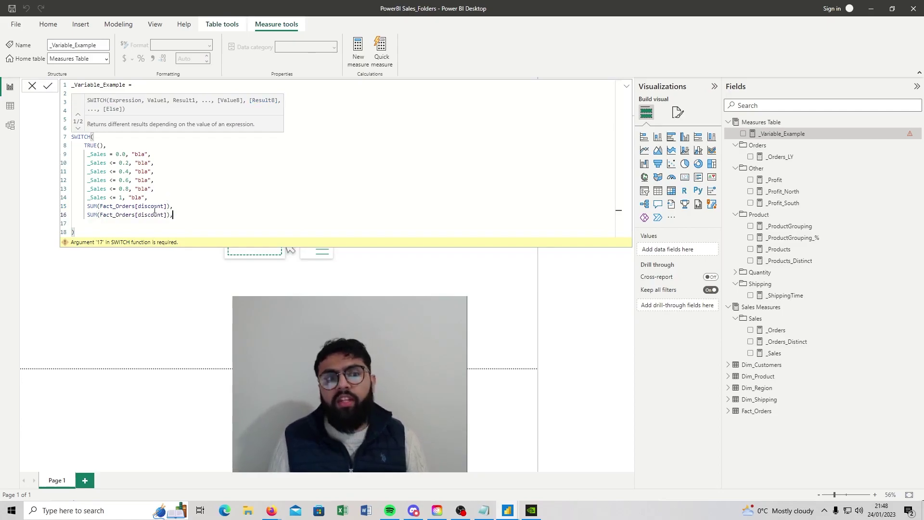
key(Down)
key(Down)
Step: Replace every discount column reference with Sales using Ctrl+D multi-selection
click(161, 102)
click(125, 102)
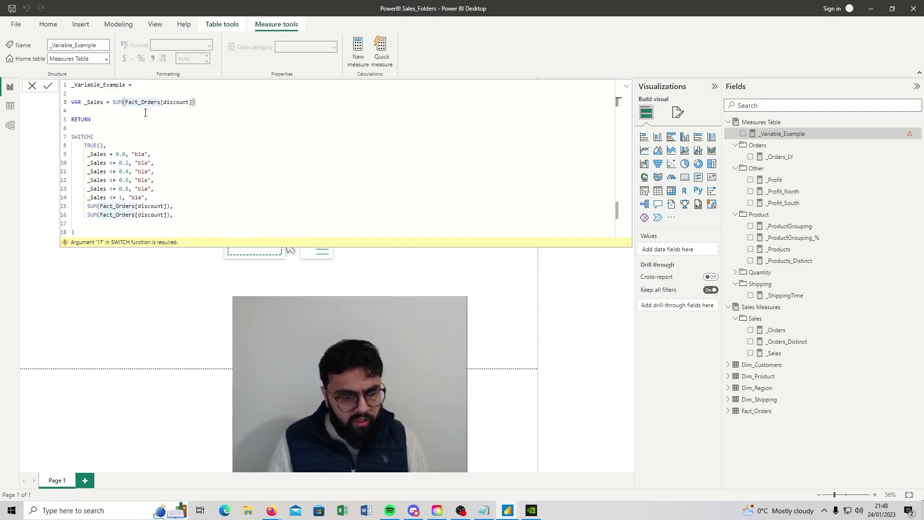
key(ctrl+d)
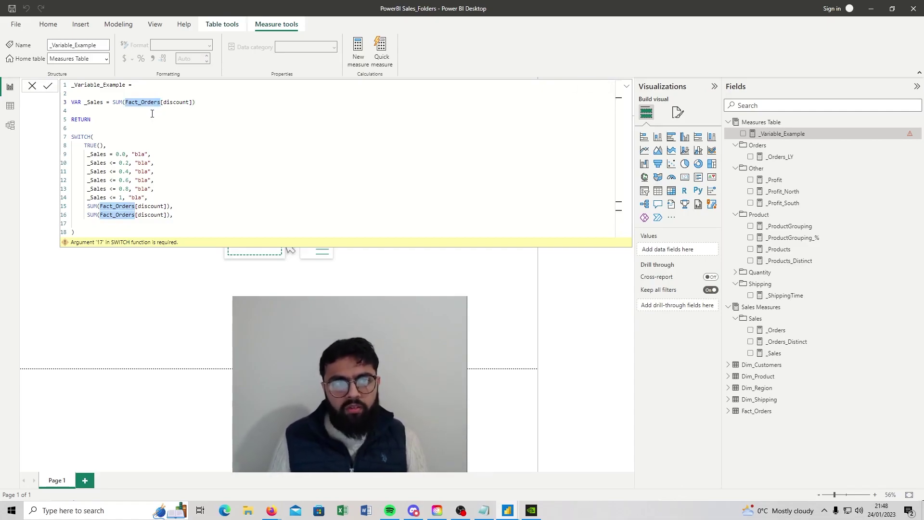
key(Down)
click(166, 102)
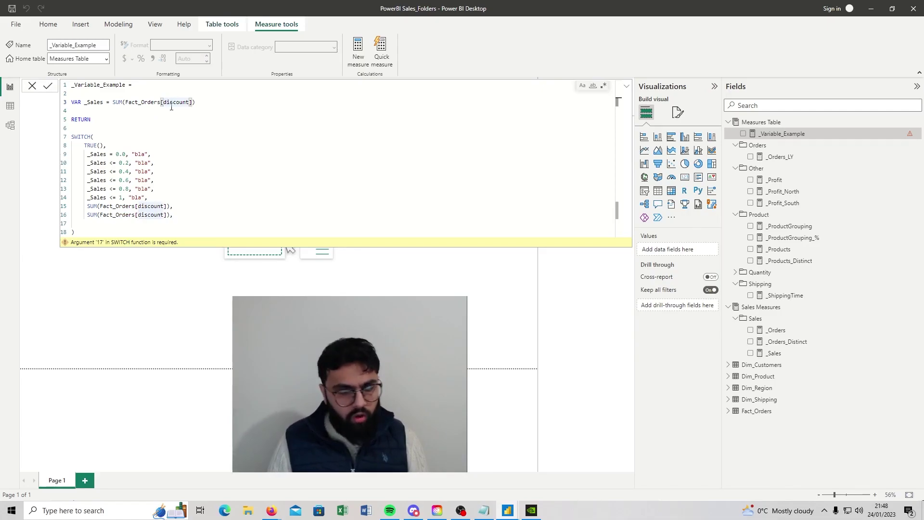
key(ctrl+d)
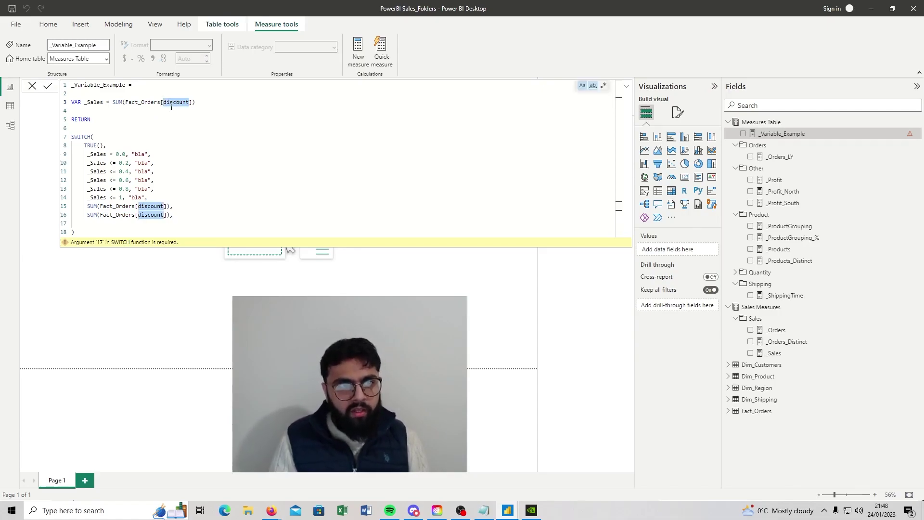
text(Sales)
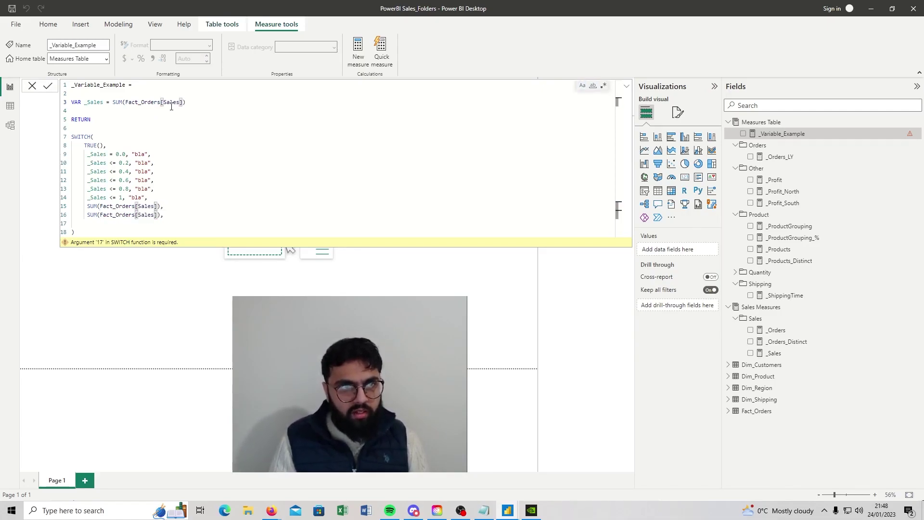
click(160, 233)
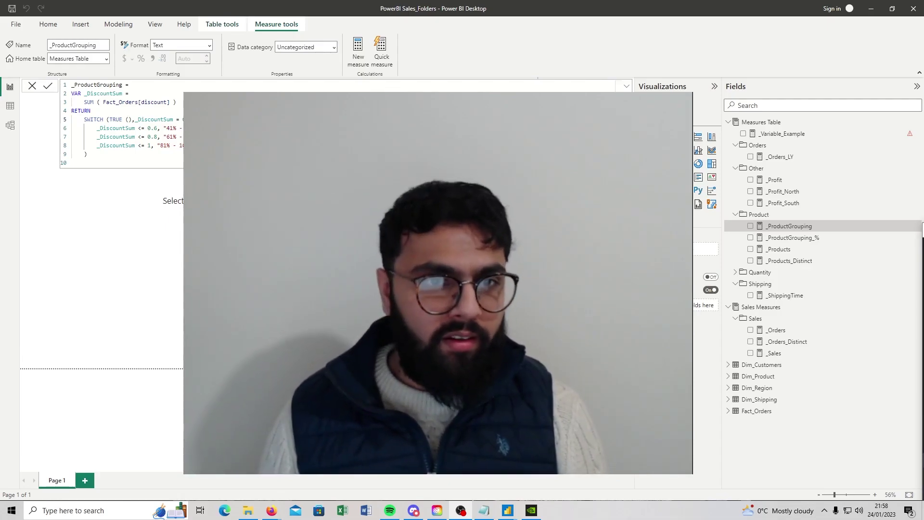
Step: Select all of the _ProductGrouping DAX code and bring the DAX Formatter page forward
click(87, 154)
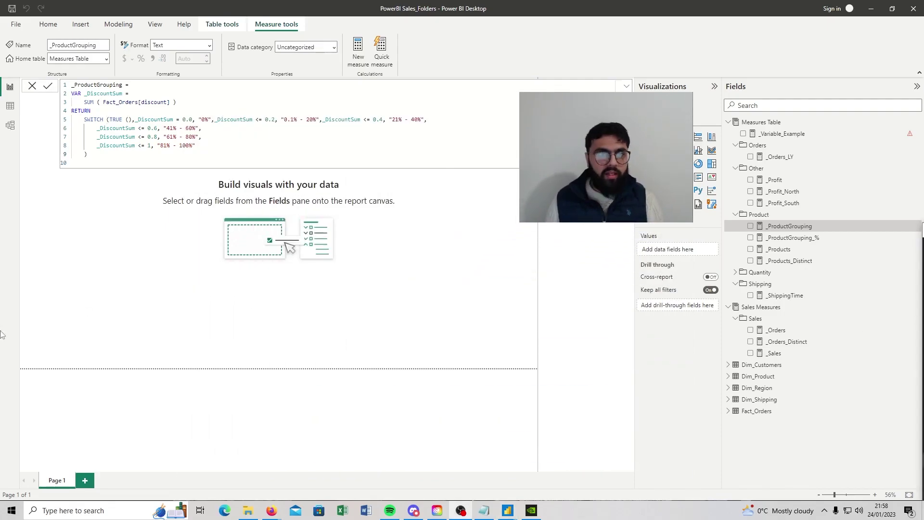
key(ctrl+a)
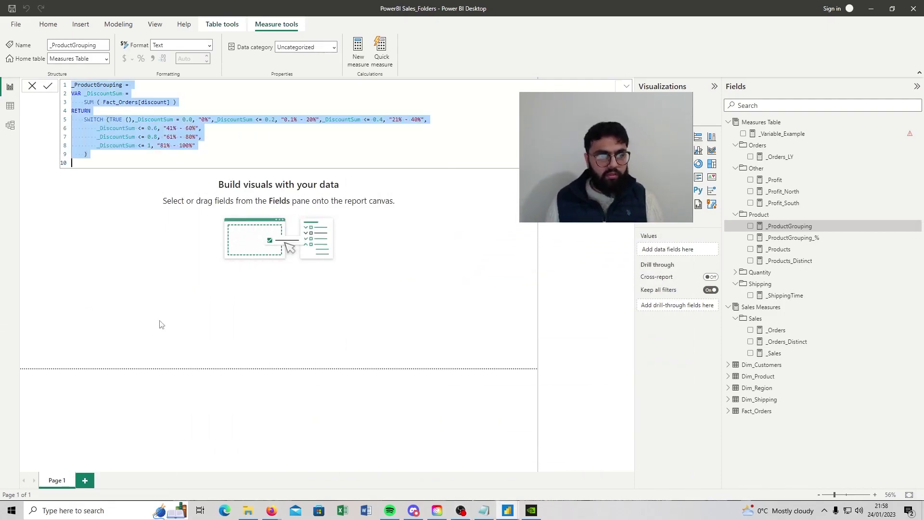
mouse_move(272, 511)
click(228, 443)
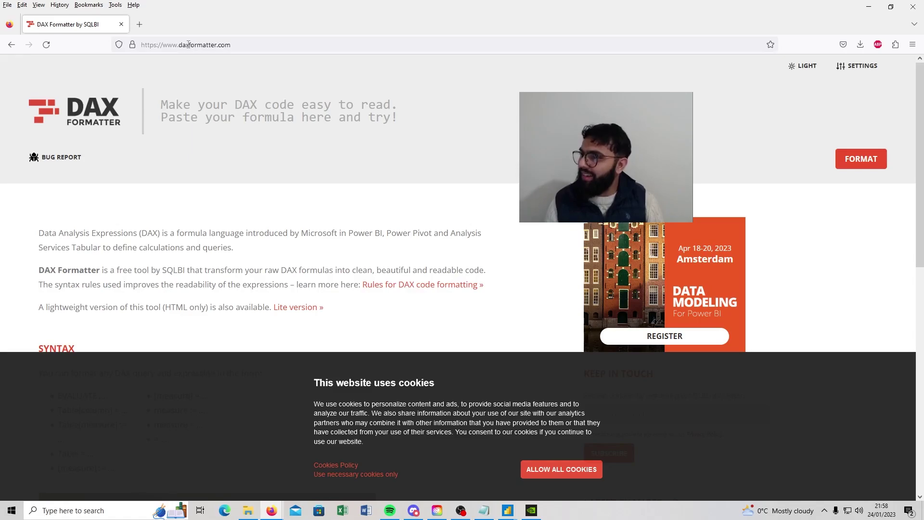
Step: Format the _ProductGrouping code in DAX Formatter and paste the formatted version back into Power BI
click(200, 123)
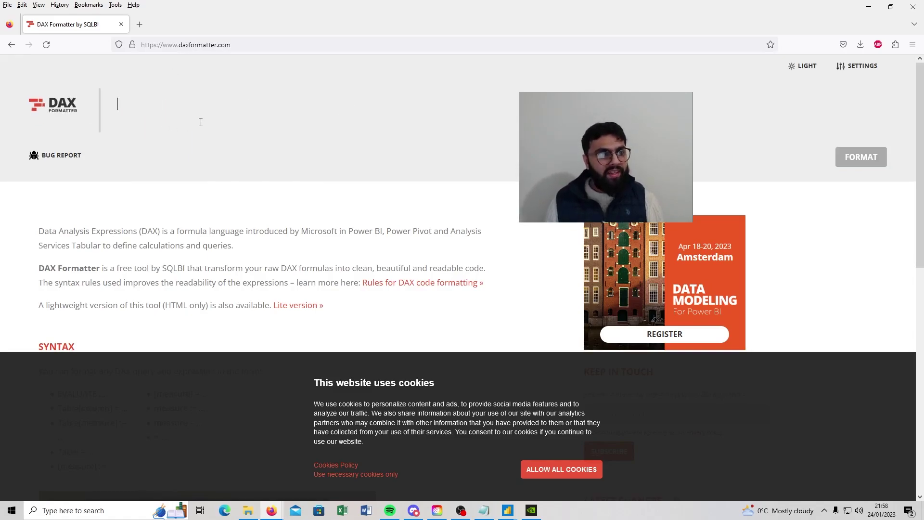
key(ctrl+v)
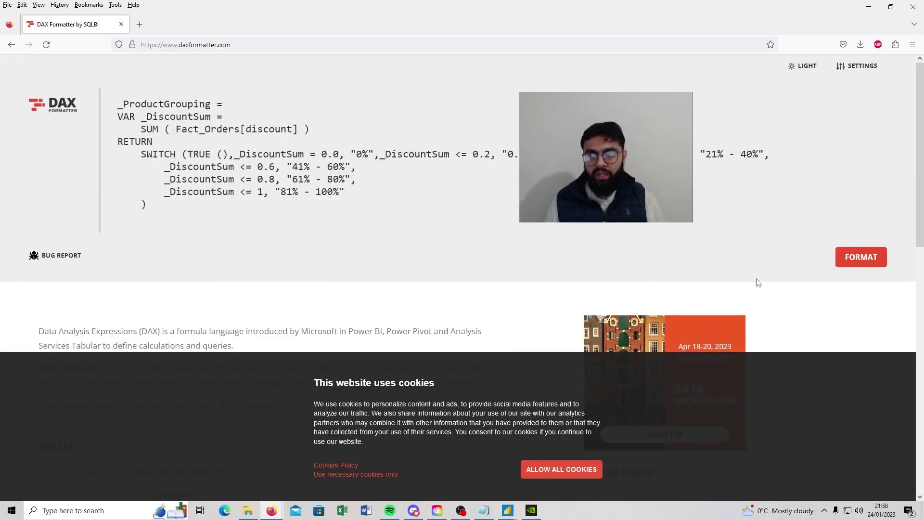
click(873, 256)
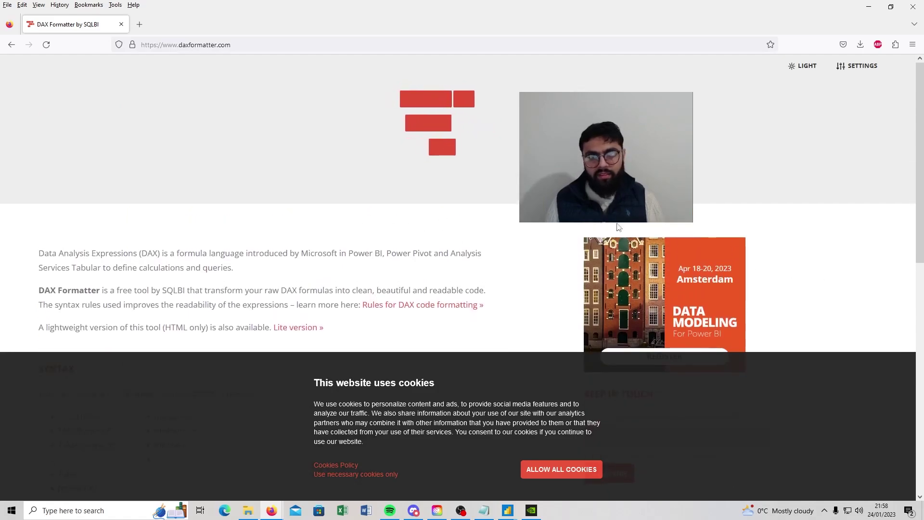
click(657, 282)
mouse_move(508, 510)
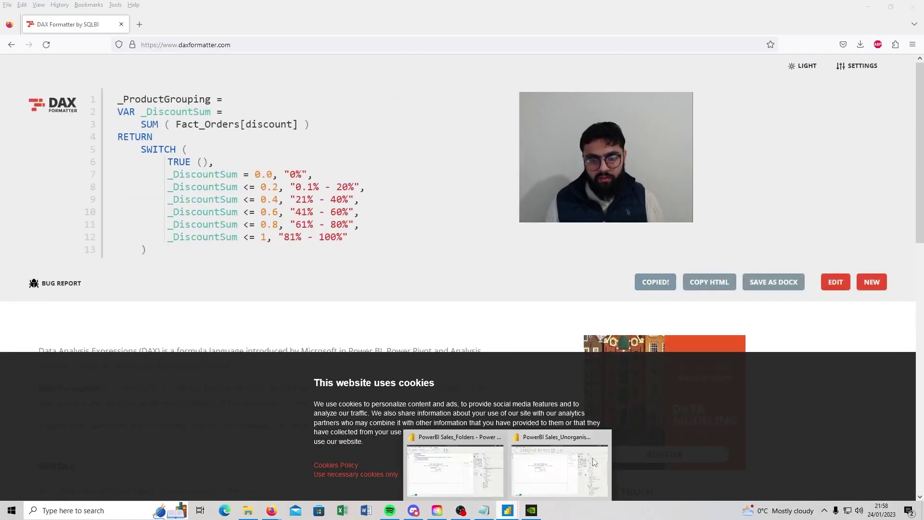
click(481, 465)
key(ctrl+v)
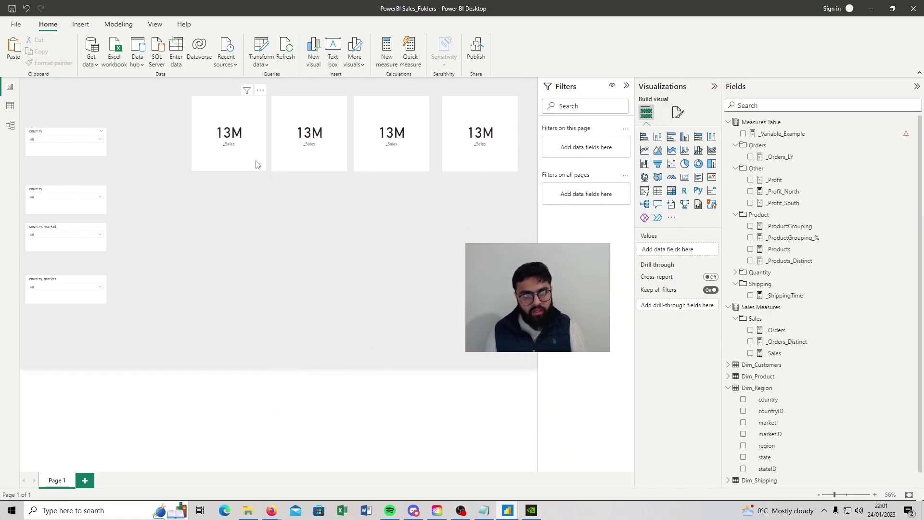
Step: Select all four 13M _Sales cards and distribute them horizontally
drag(249, 163, 238, 163)
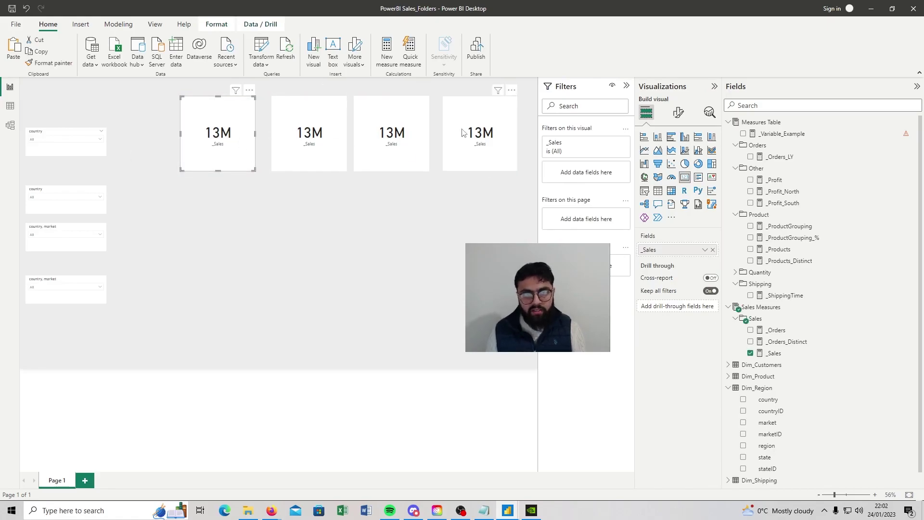
click(502, 138)
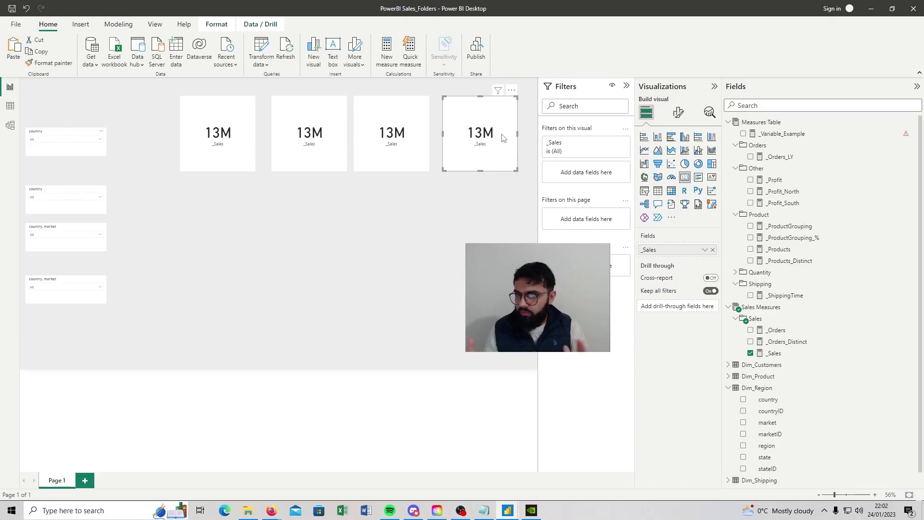
ctrl+click(406, 136)
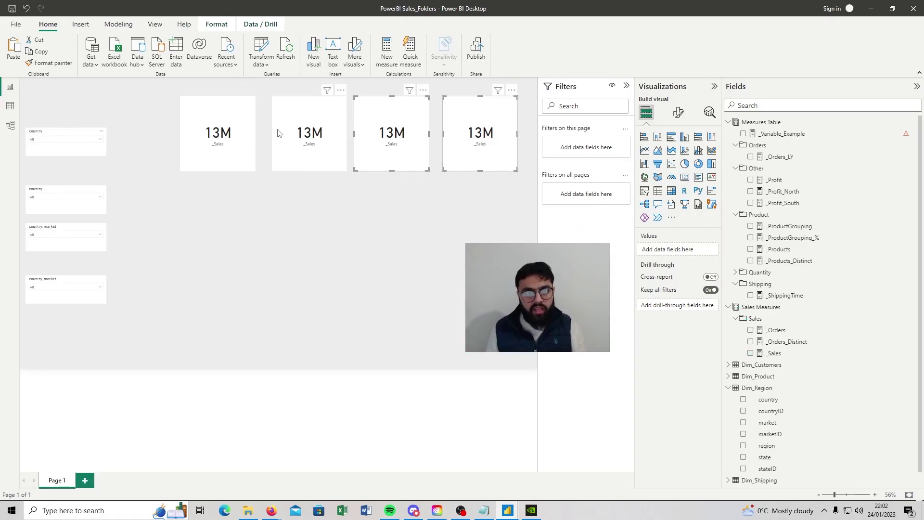
ctrl+click(279, 132)
ctrl+click(198, 132)
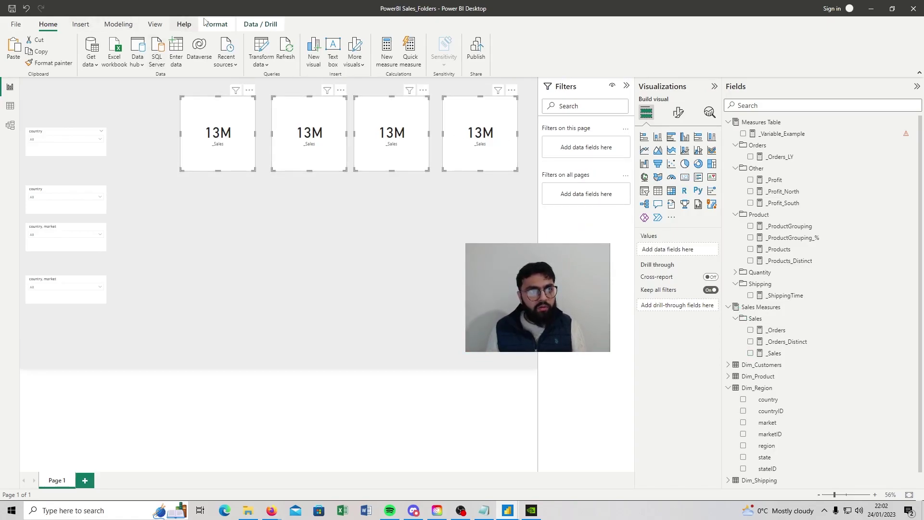
click(213, 25)
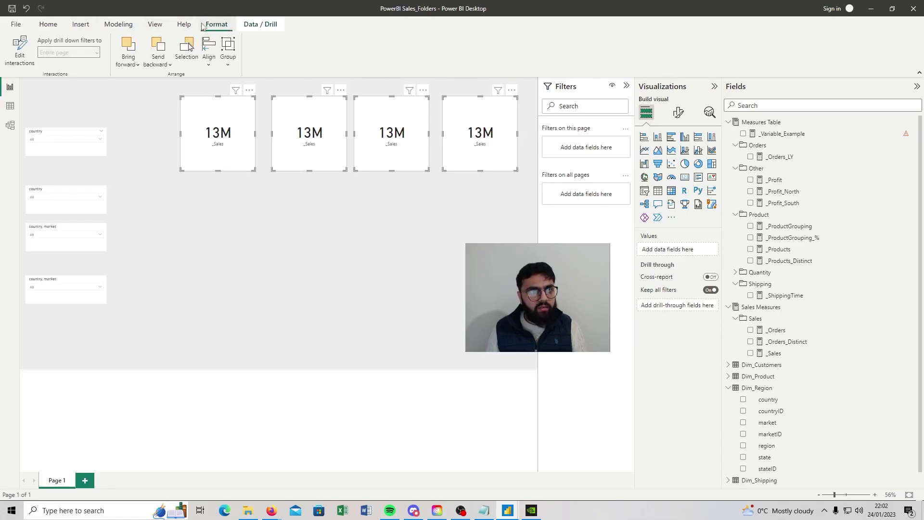
click(208, 64)
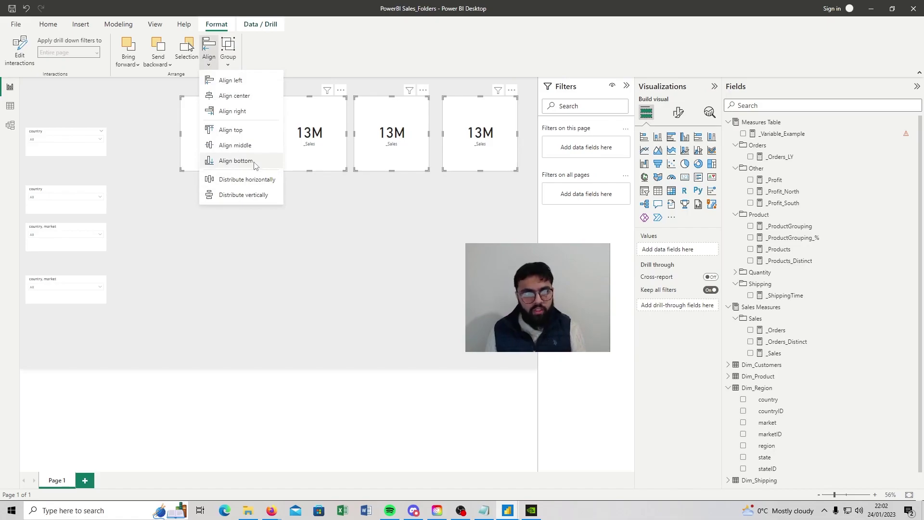
click(249, 180)
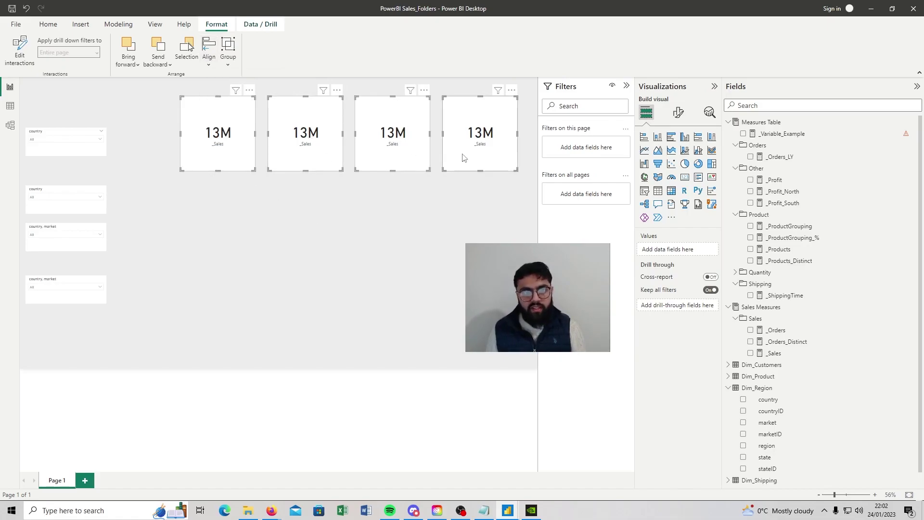
click(349, 218)
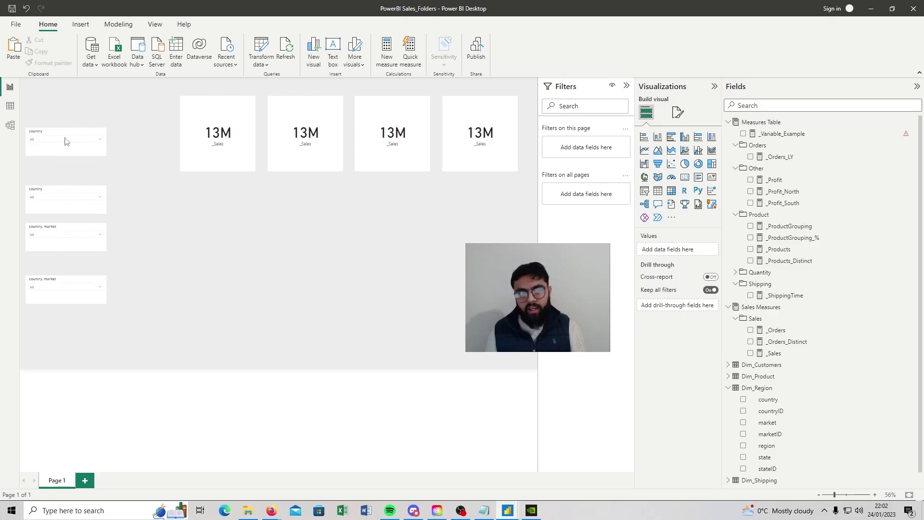
Step: Select the four country slicers and distribute them vertically
click(66, 139)
drag(93, 273, 31, 91)
click(204, 26)
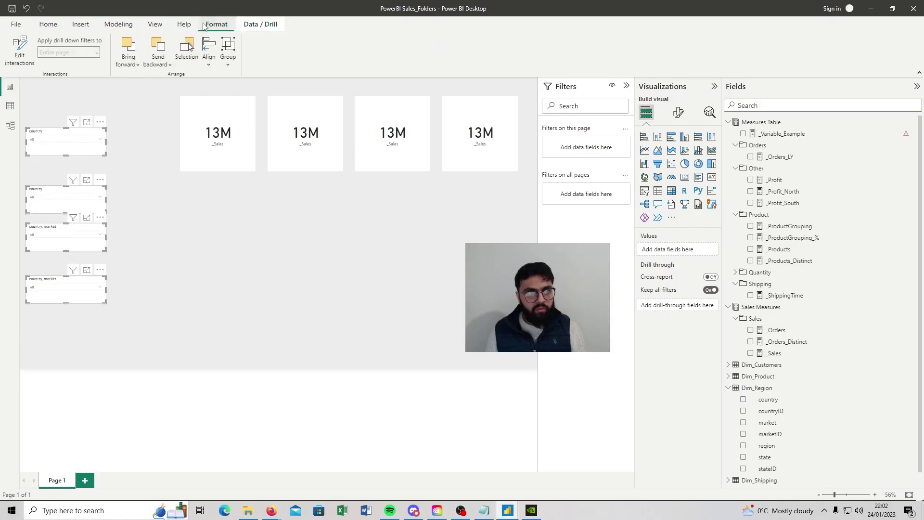
click(209, 65)
click(242, 196)
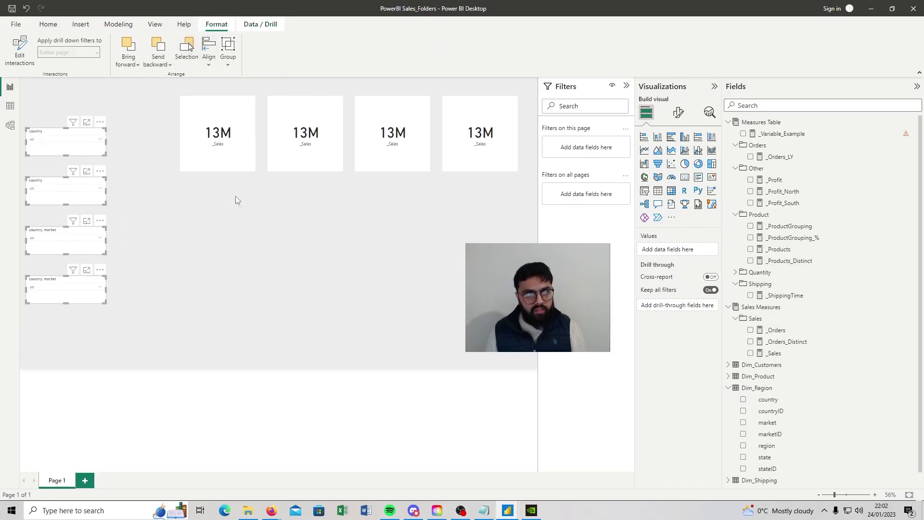
click(162, 230)
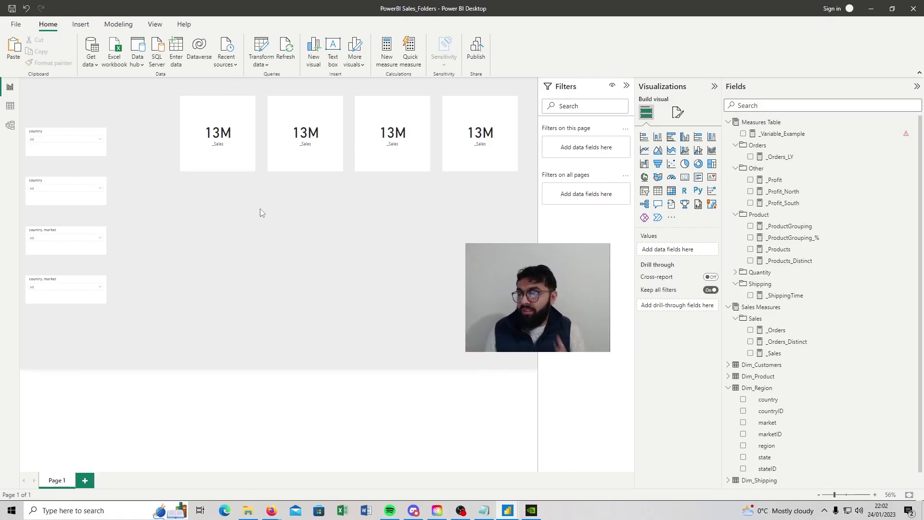
Step: Select the four 13M cards and turn on their background under General > Effects
click(219, 166)
click(299, 190)
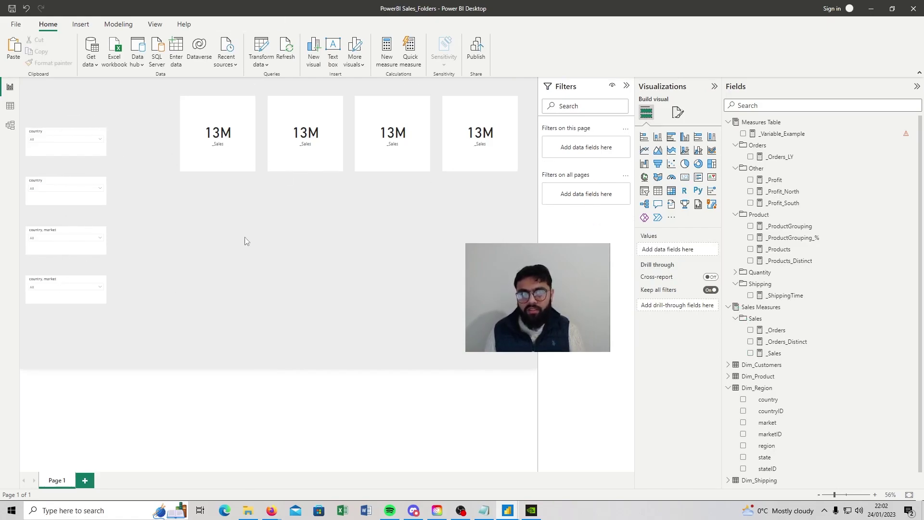
drag(157, 183, 534, 78)
click(677, 113)
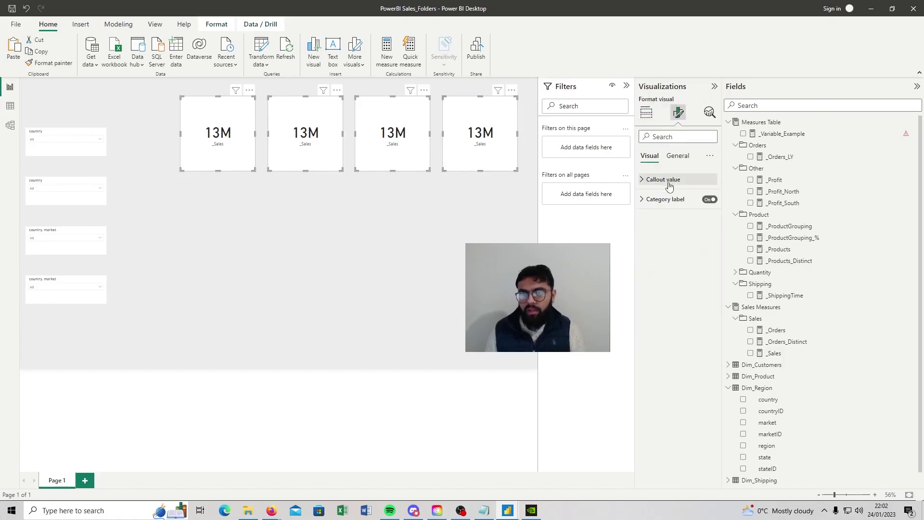
click(678, 156)
click(660, 223)
click(706, 238)
Step: Make the card backgrounds blue and raise the four slicers' header font size to 16
click(655, 263)
click(681, 298)
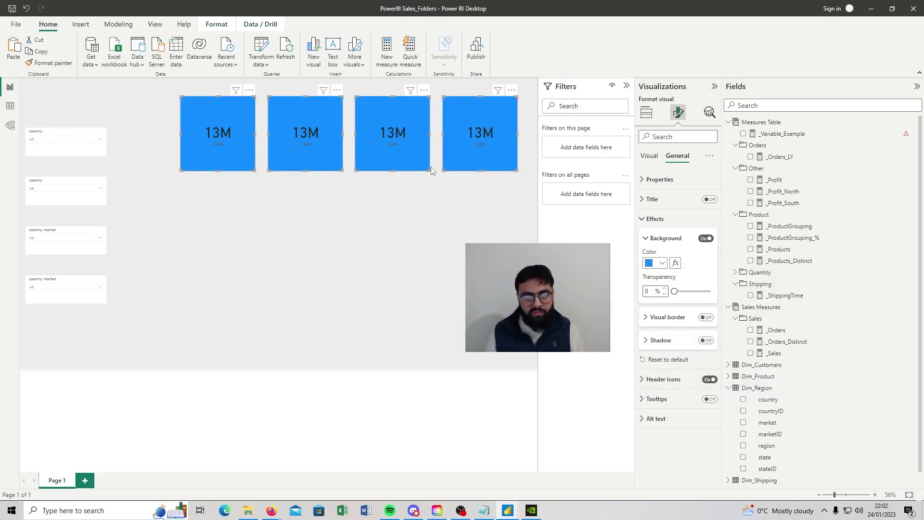
drag(127, 114, 20, 342)
click(676, 112)
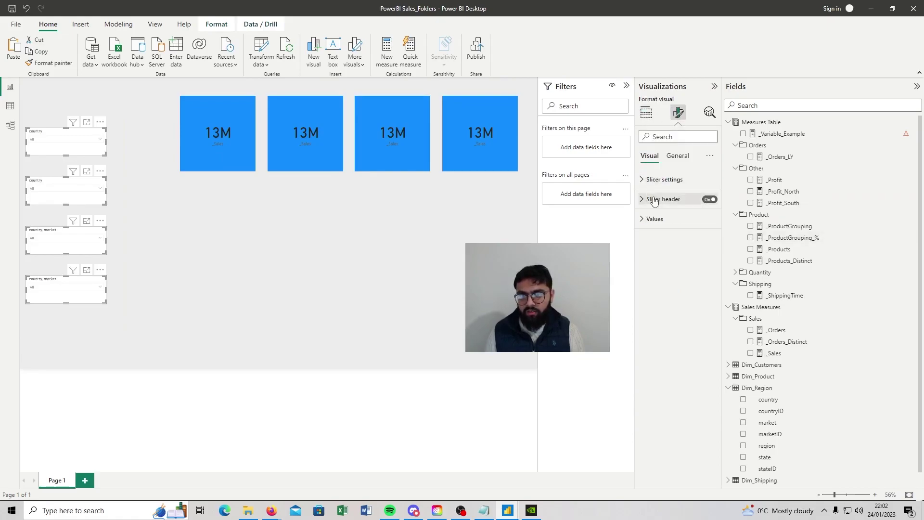
click(661, 199)
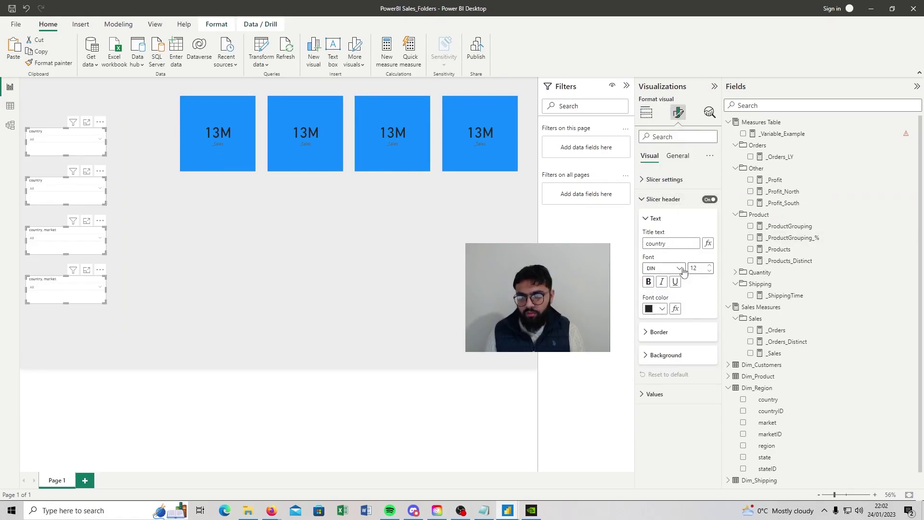
click(709, 265)
click(709, 265)
click(710, 266)
click(709, 265)
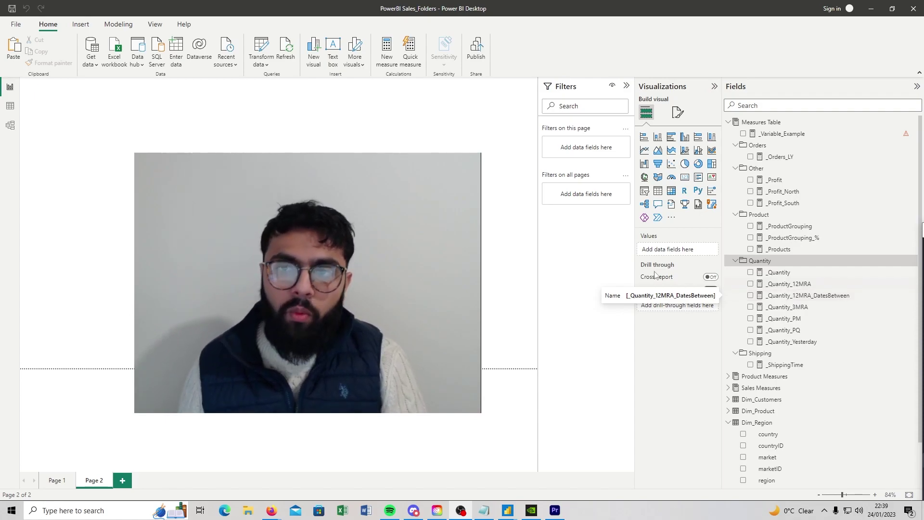
Step: Create a new table named 'Orders Measures' through Enter data and load it
click(740, 123)
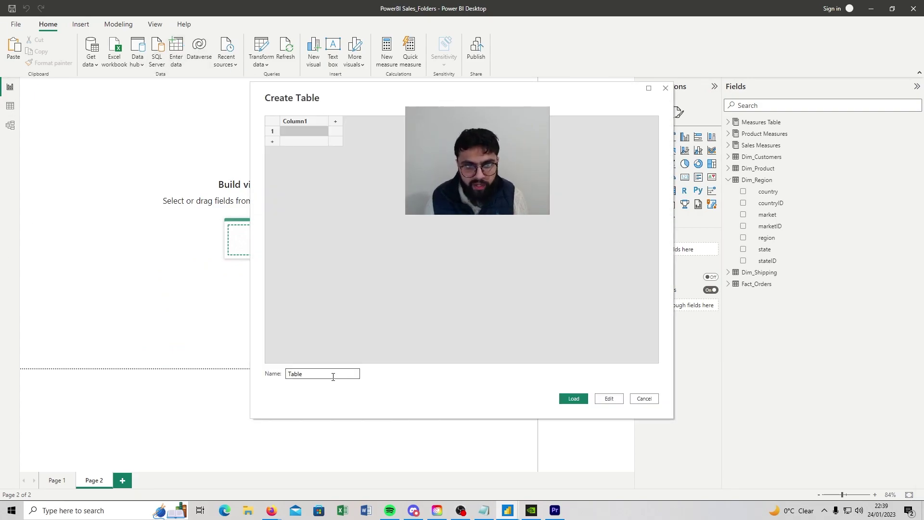
drag(330, 375, 233, 372)
key(BackSpace)
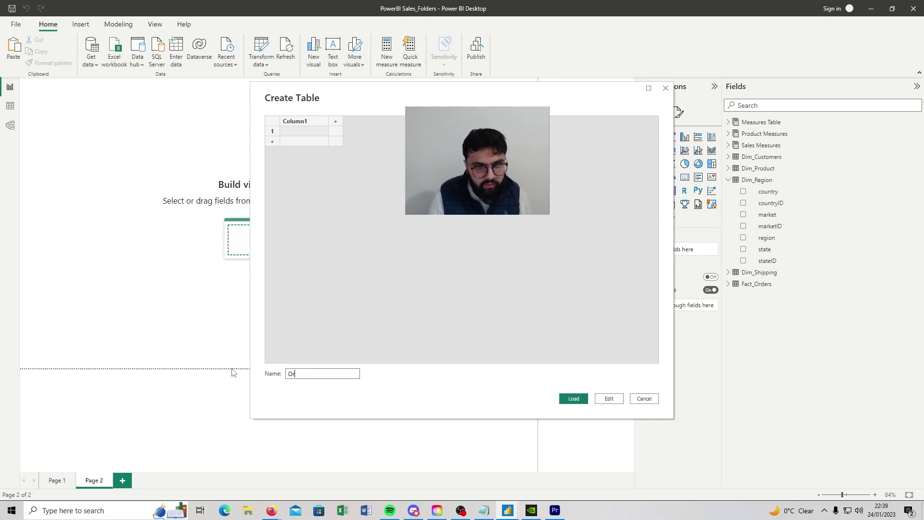
text(Orders Measure)
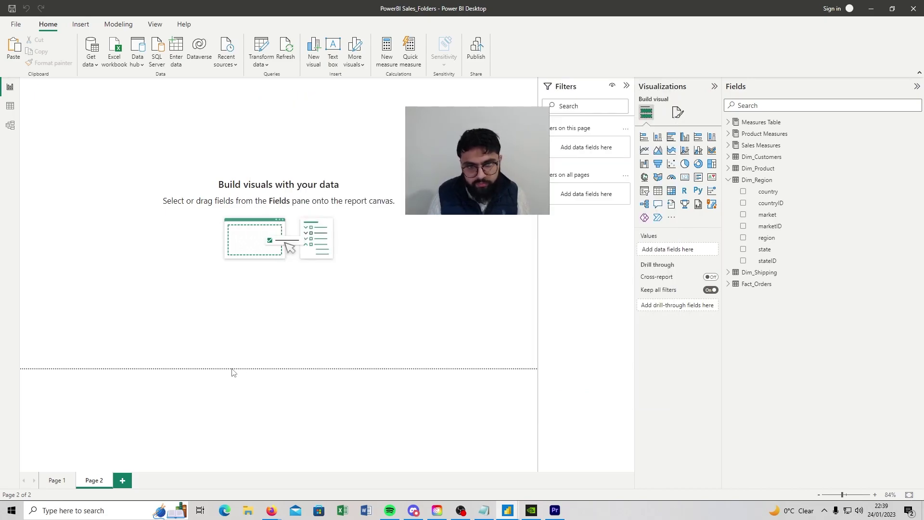
key(Return)
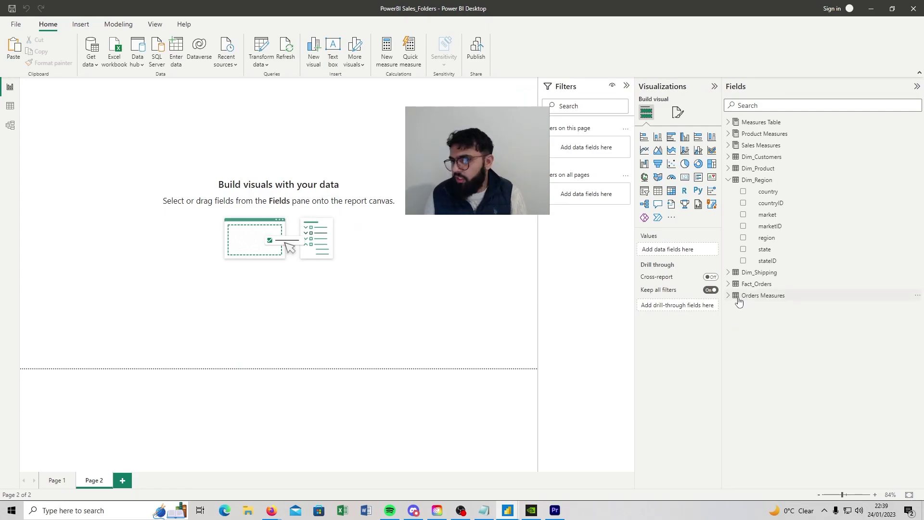
Step: Move the _Orders_LY measure's home table to Orders Measures
click(750, 299)
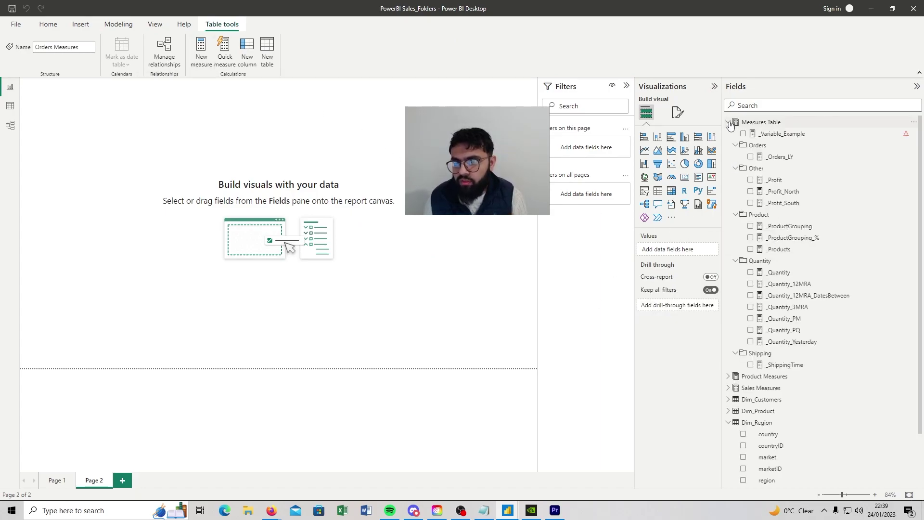
click(775, 161)
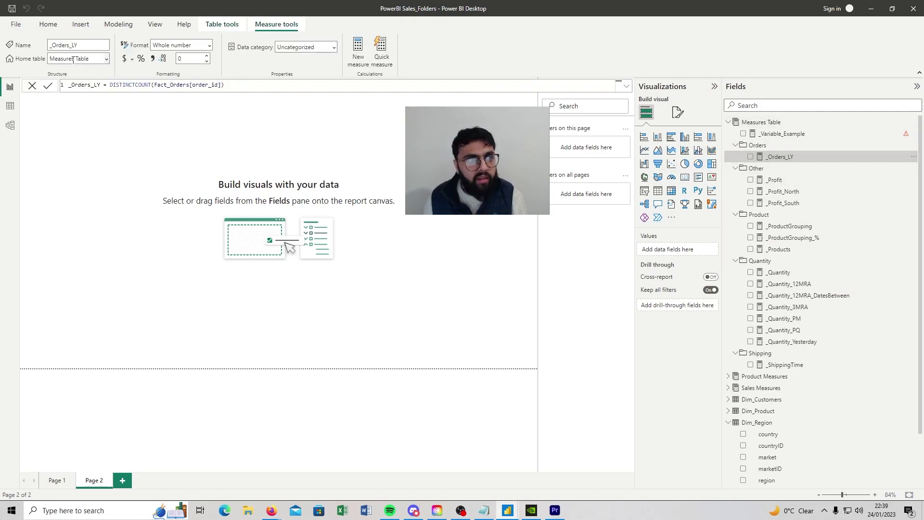
click(106, 59)
click(89, 151)
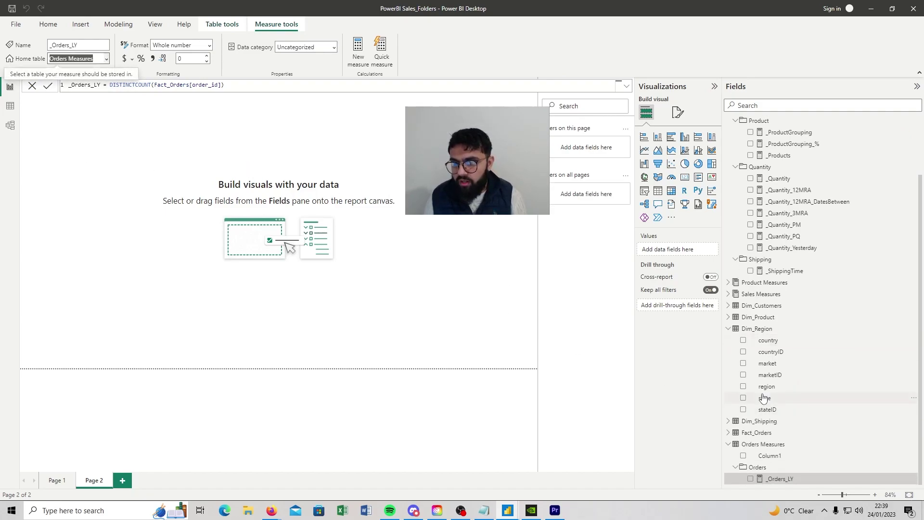
Step: Delete the placeholder Column1 from Orders Measures and collapse both measure tables
click(768, 444)
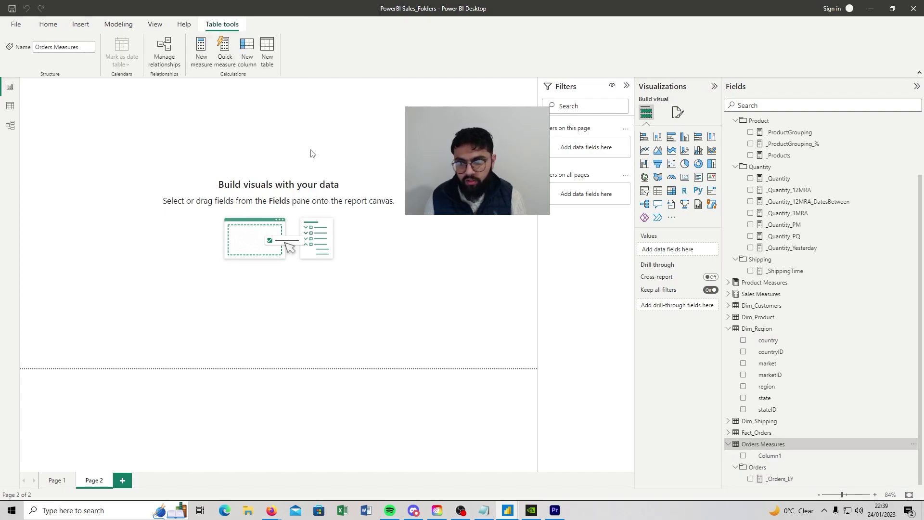
click(913, 462)
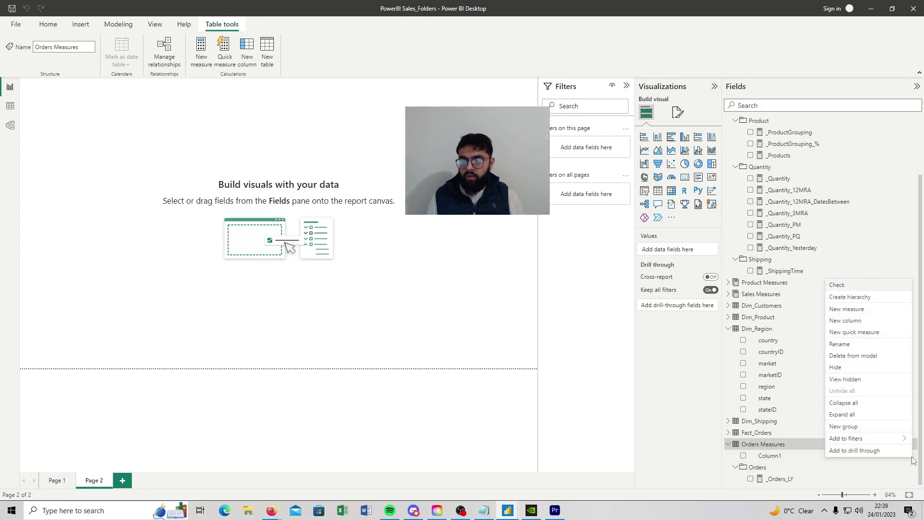
click(852, 355)
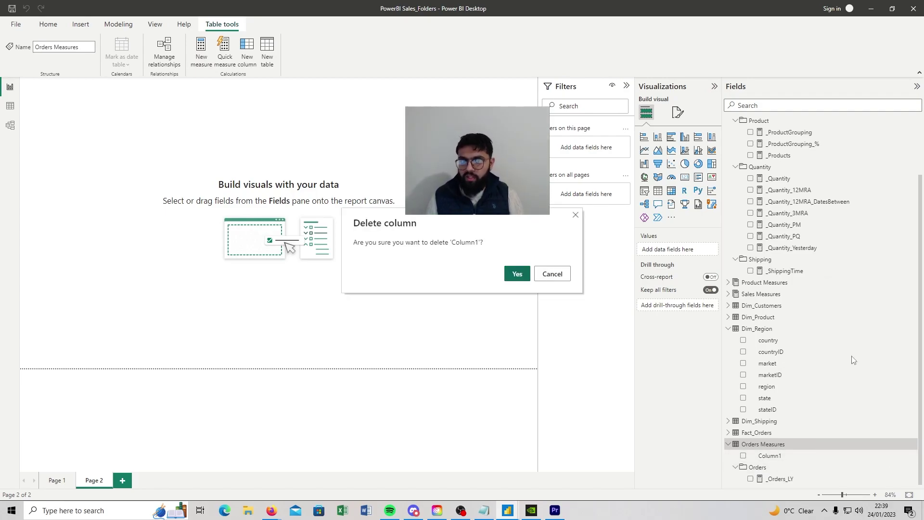
click(517, 274)
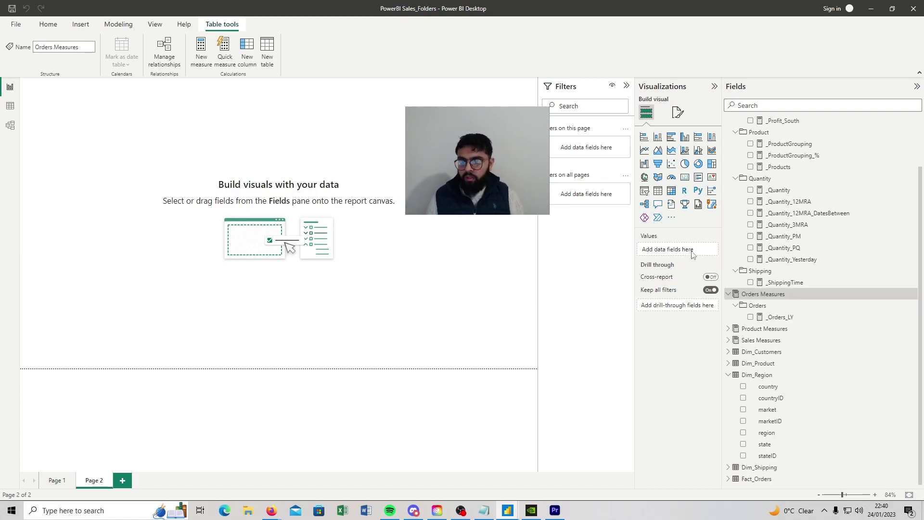
scroll(729, 140, up, 5)
click(729, 135)
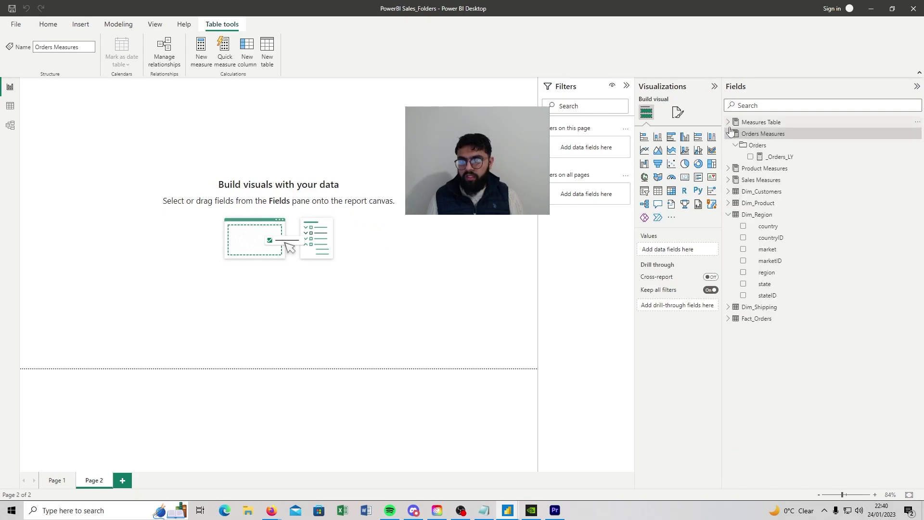
click(729, 135)
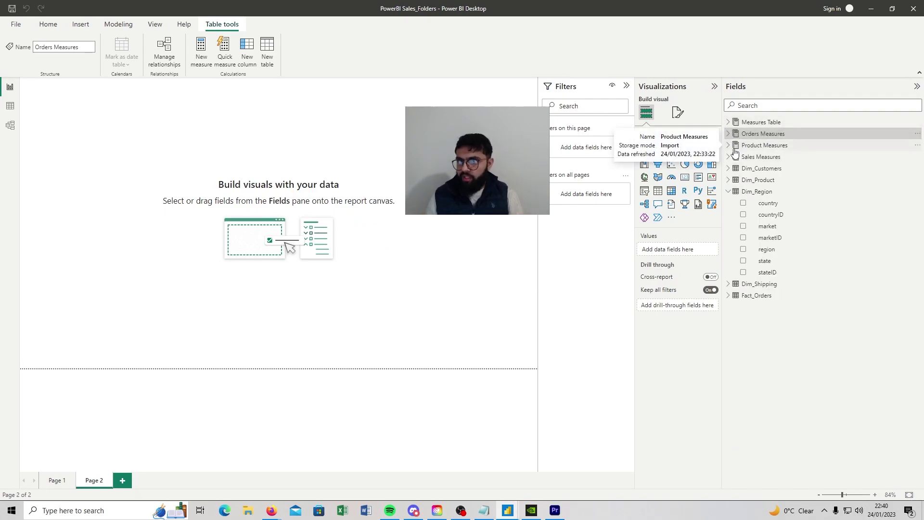
Step: Expand Measures Table and select the _Variable_Example measure in Model view
click(729, 124)
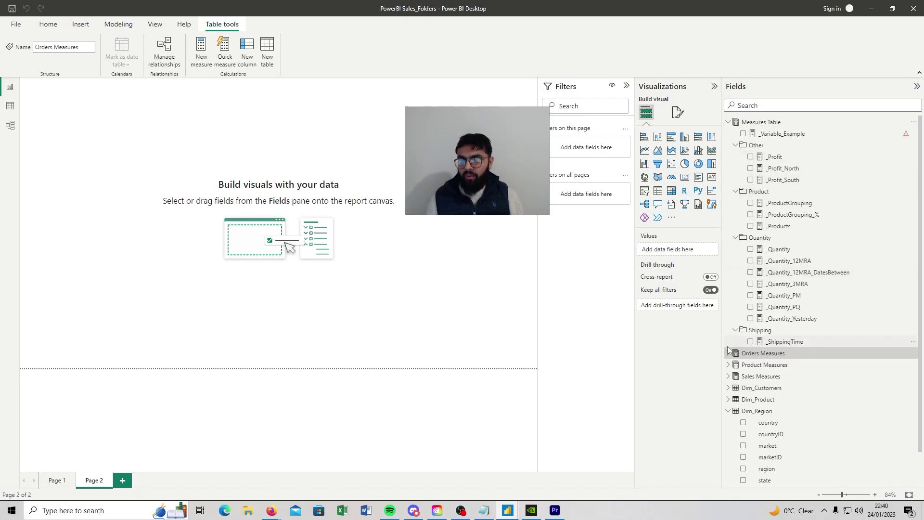
click(779, 136)
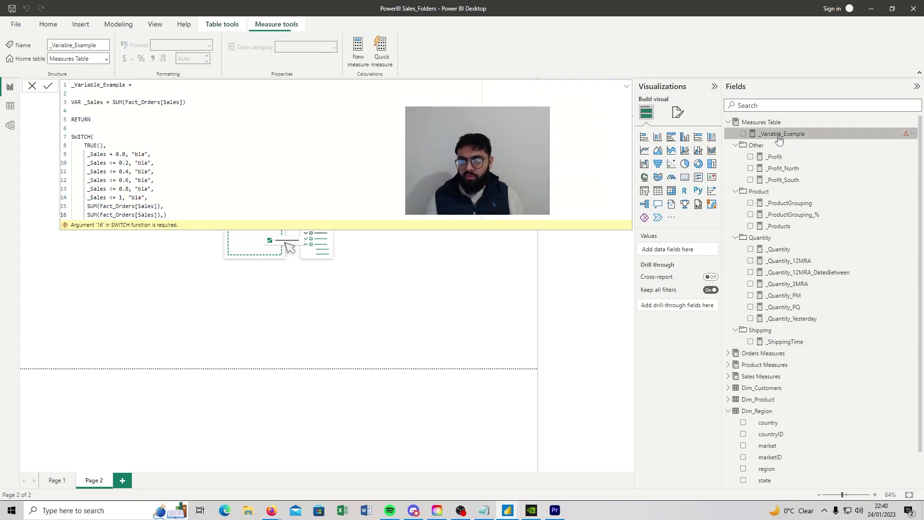
click(9, 127)
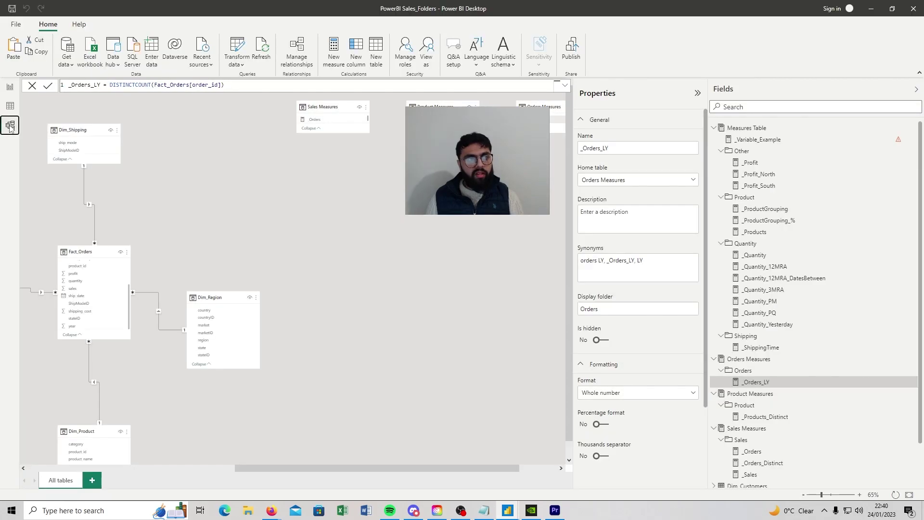
click(776, 141)
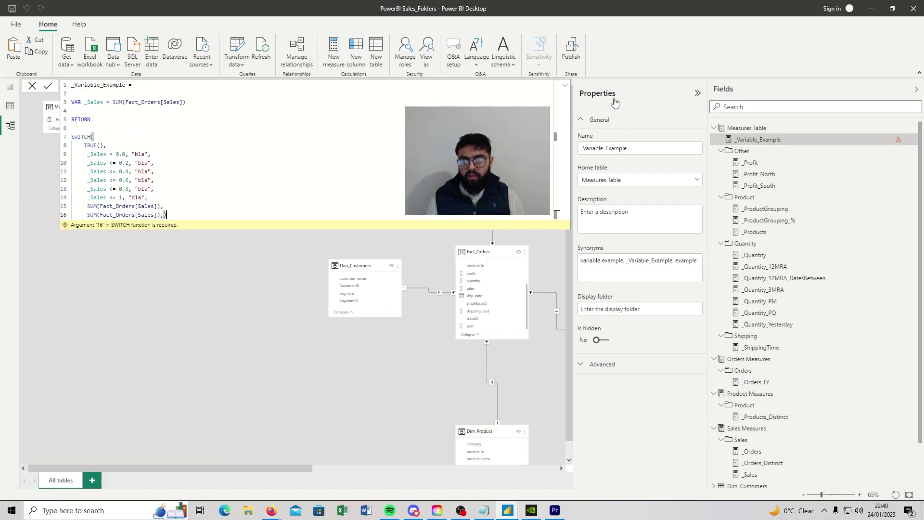
Step: Set _Variable_Example's display folder to Other, then change it to Test
click(636, 307)
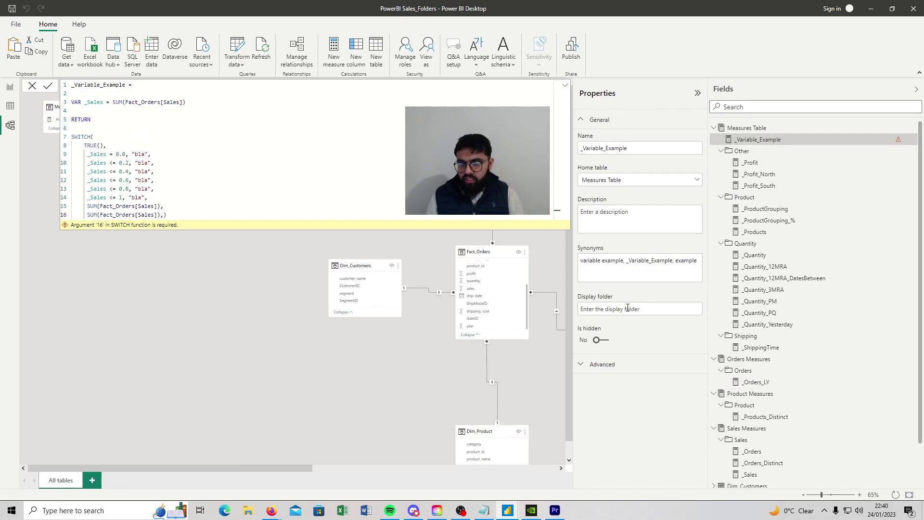
text(Other)
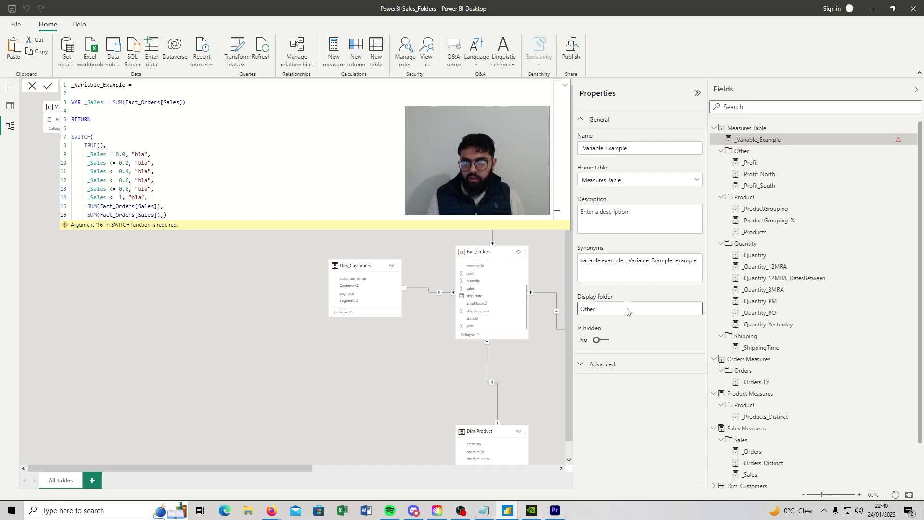
key(Return)
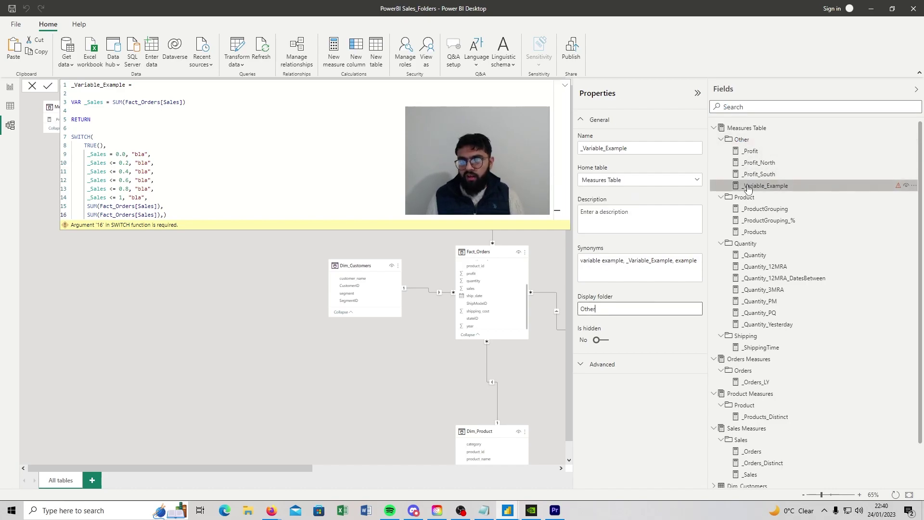
click(606, 308)
key(ctrl+a)
text(Test)
key(Return)
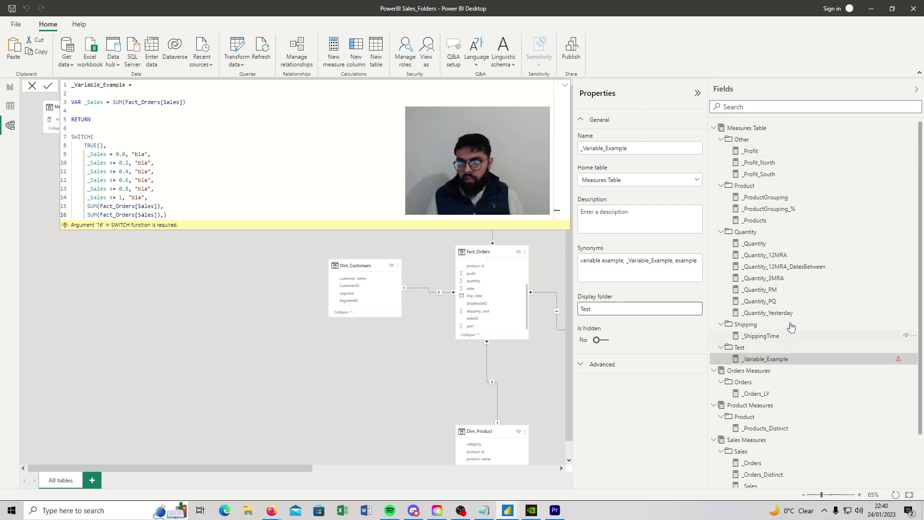
Step: Move the _Profit through _Profit_South measures into the Test display folder
click(761, 151)
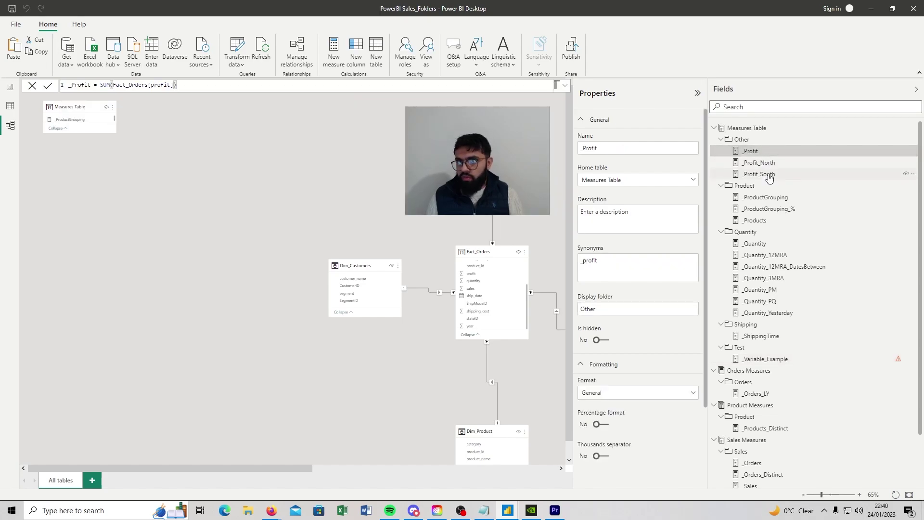
shift+click(761, 175)
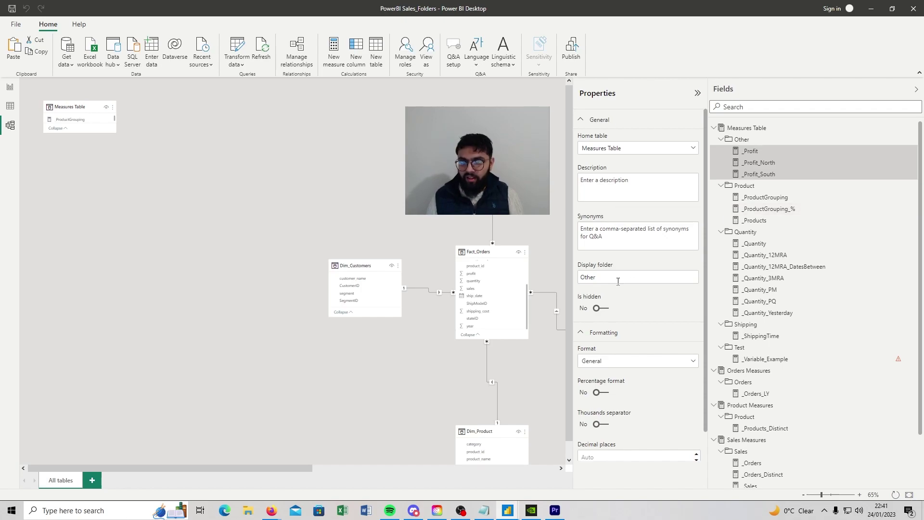
drag(597, 278, 584, 277)
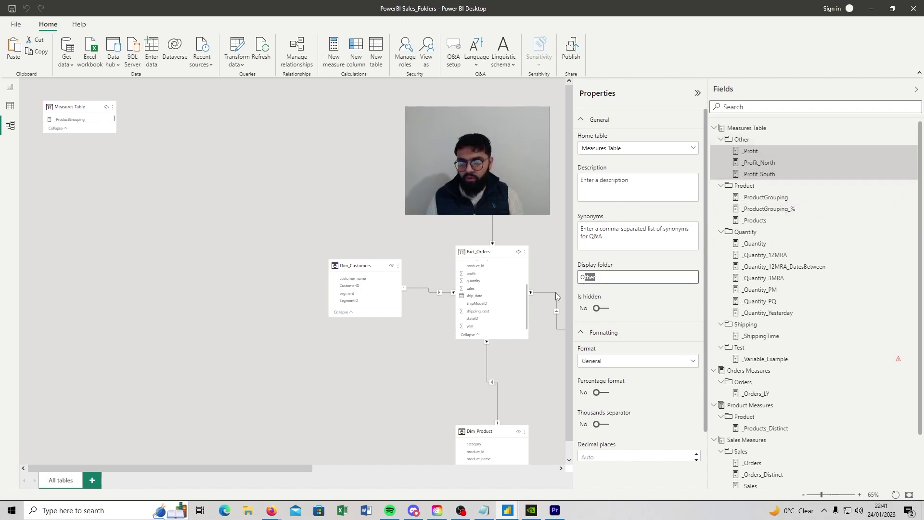
key(BackSpace)
key(BackSpace)
text(T)
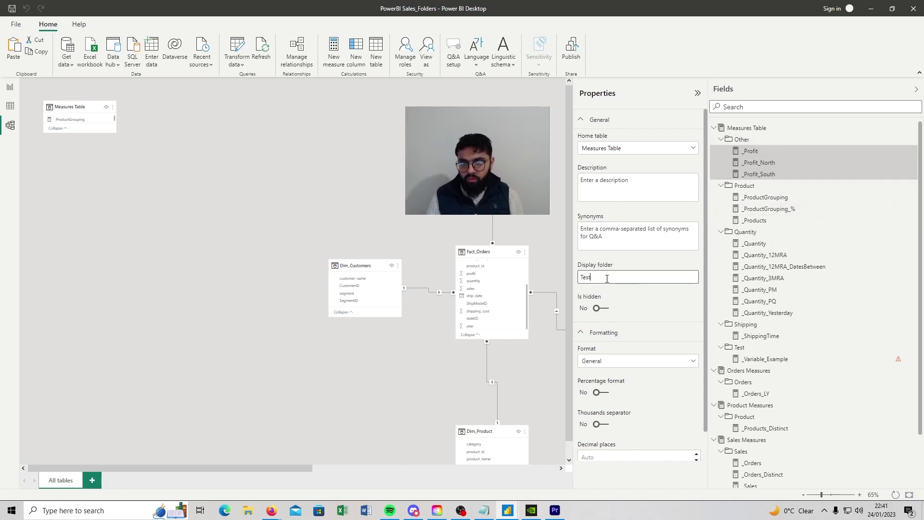
text(est)
key(Return)
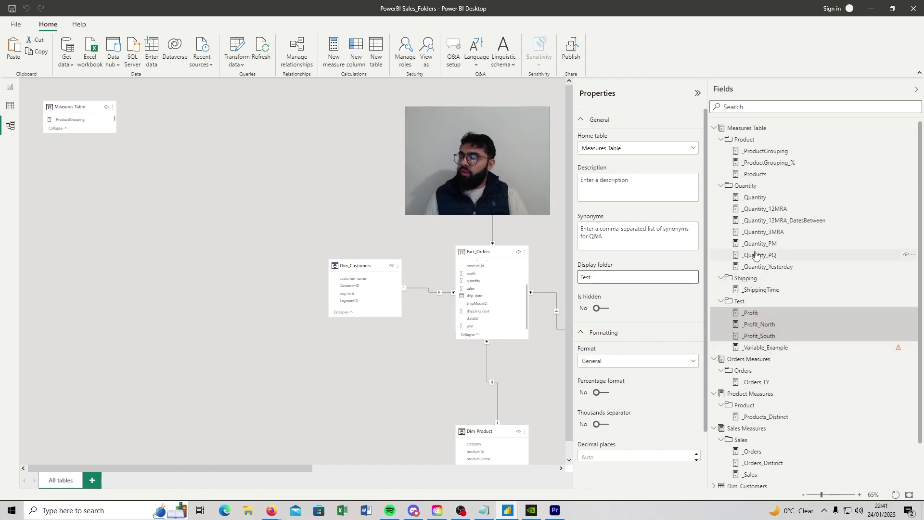
Step: Put _Quantity_12MRA through _Quantity_3MRA into a new Quantity\RMA subfolder
click(762, 267)
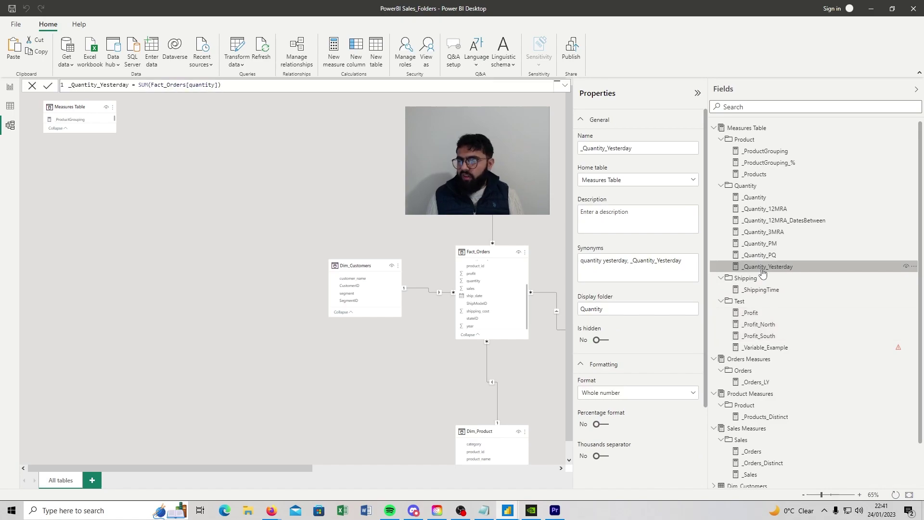
click(765, 209)
shift+click(772, 236)
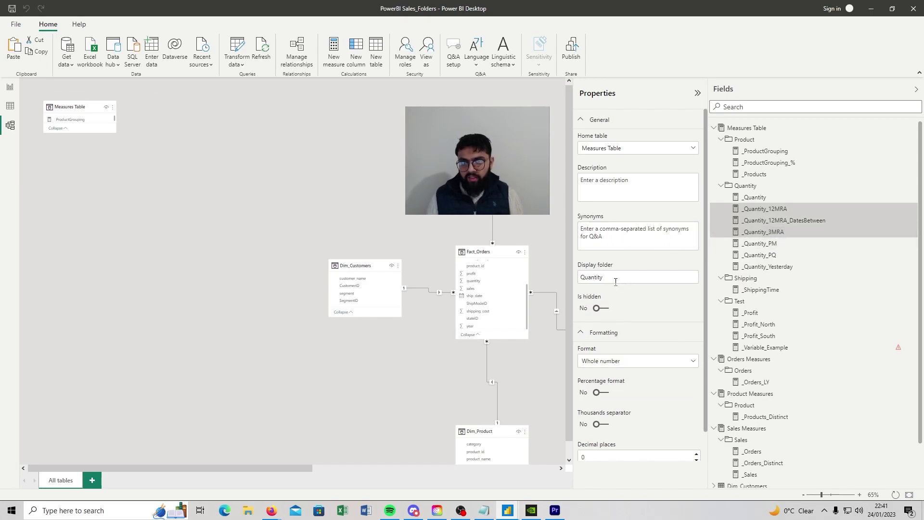
click(633, 276)
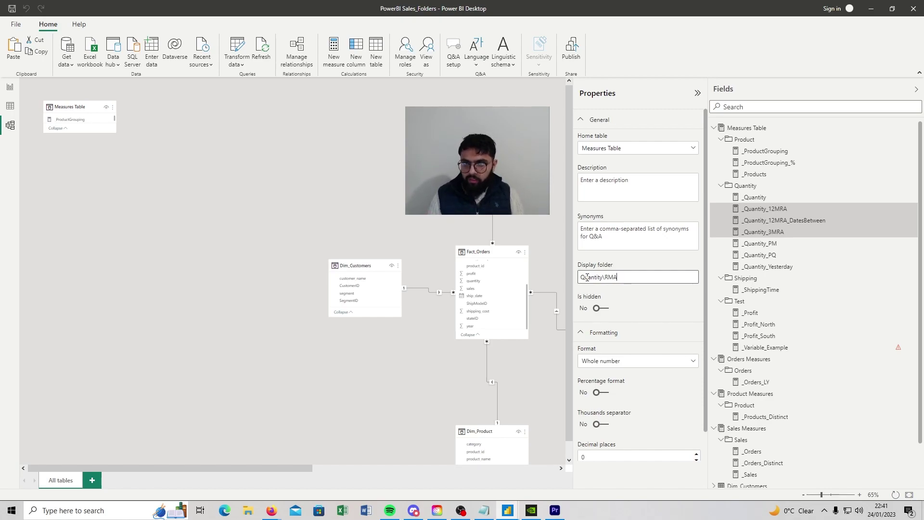
text(\RMA)
key(Return)
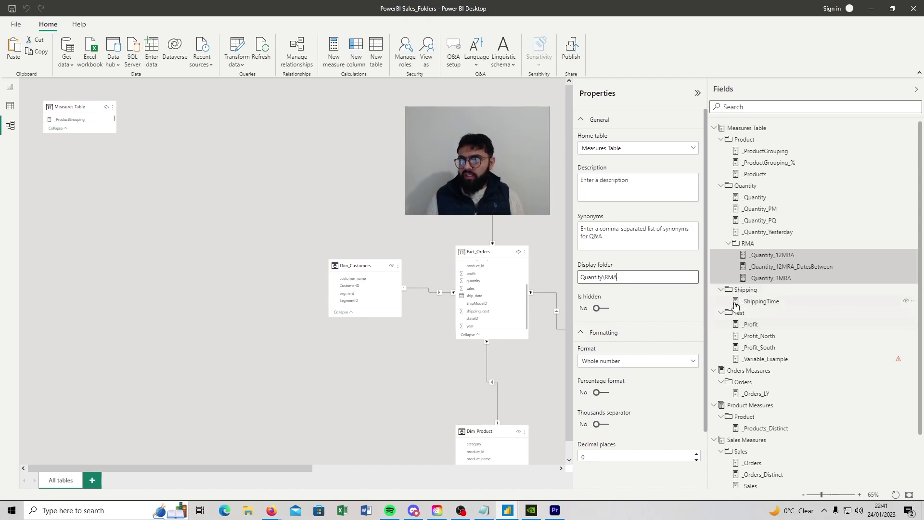
Step: Move _Quantity_Yesterday into a Quantity\PD display subfolder
click(770, 233)
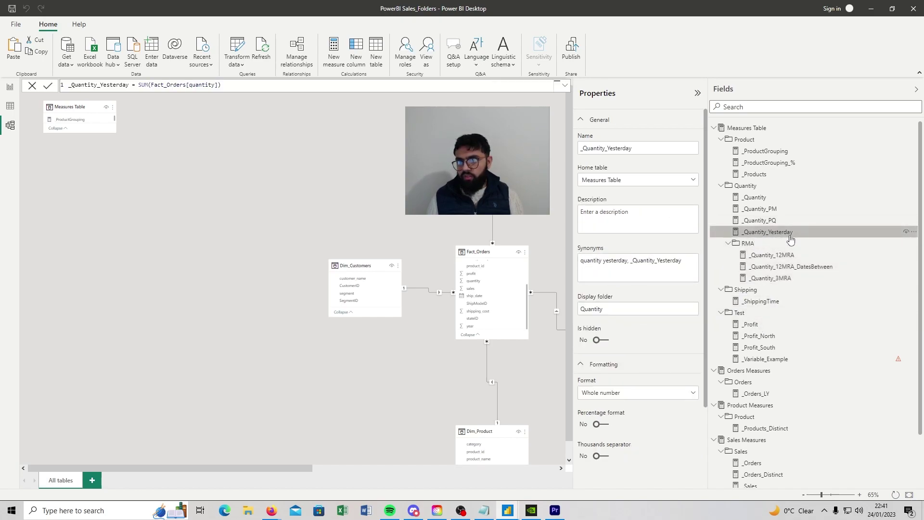
click(628, 306)
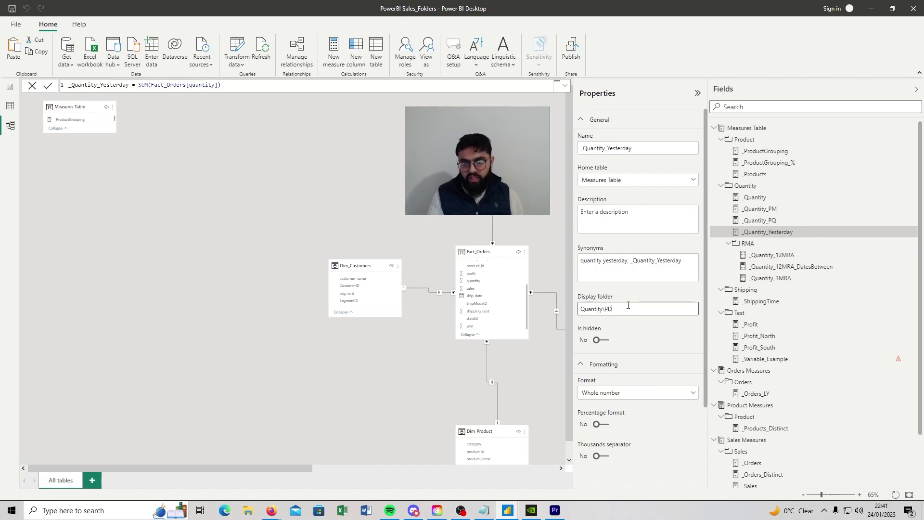
key(Return)
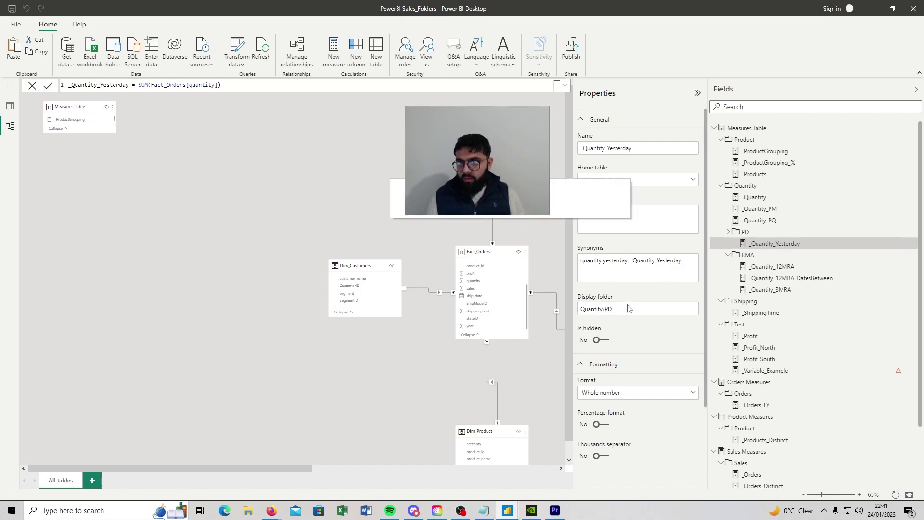
Step: Put _Quantity_12MRA and _Quantity_12MRA_DatesBetween into a Quantity\RMA\12MRA subfolder
click(770, 266)
click(756, 255)
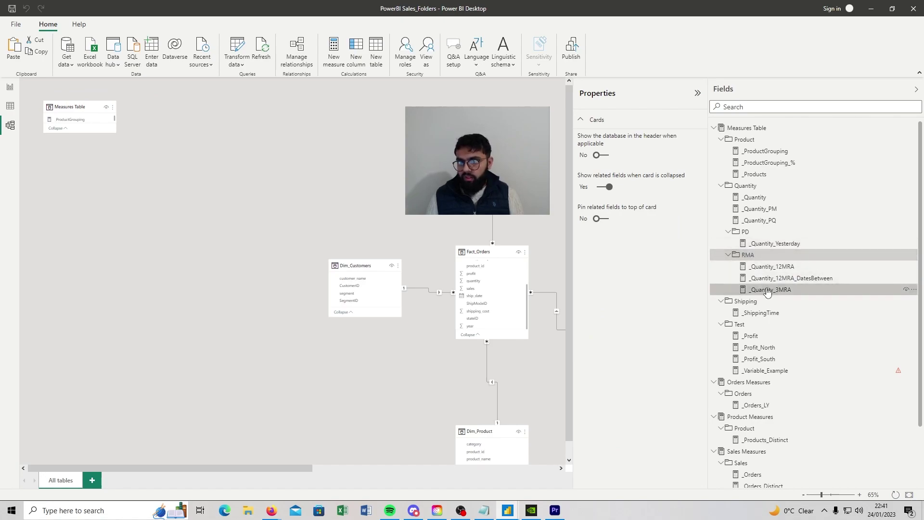
click(770, 266)
ctrl+click(774, 278)
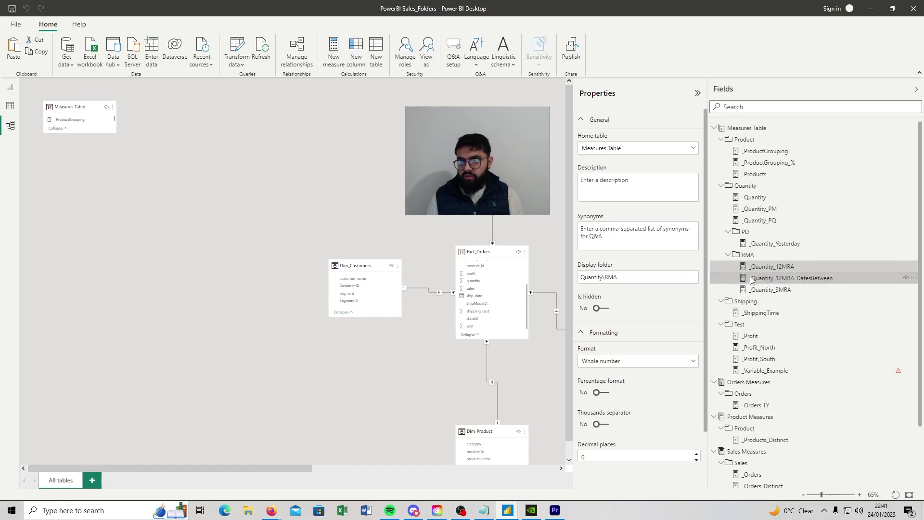
click(608, 276)
text(12)
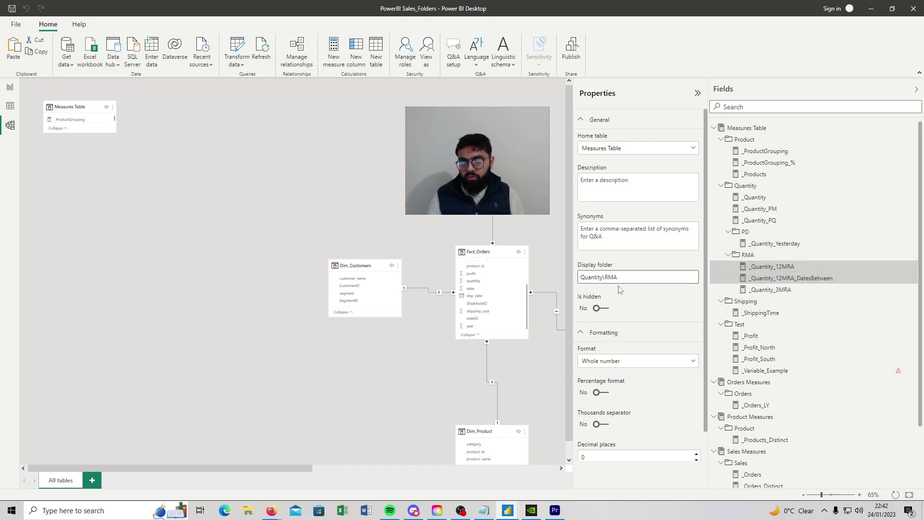
click(782, 289)
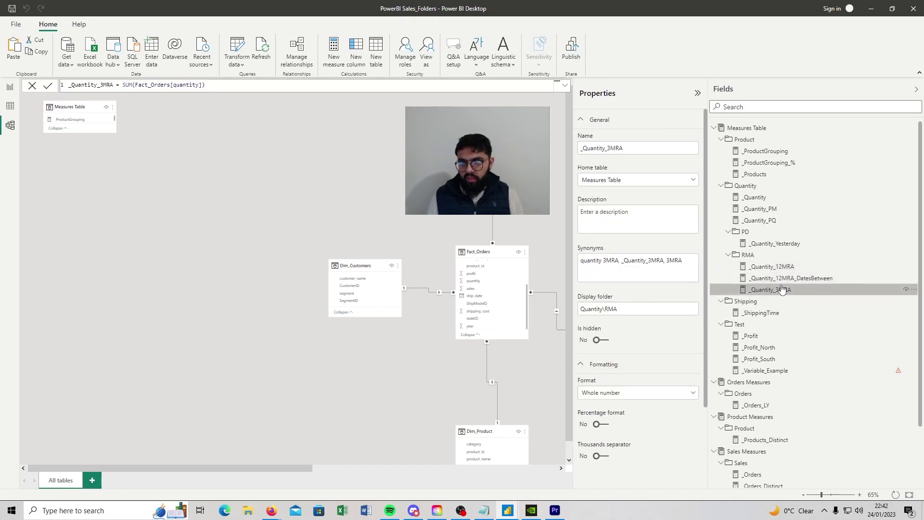
click(771, 266)
ctrl+click(789, 278)
click(623, 273)
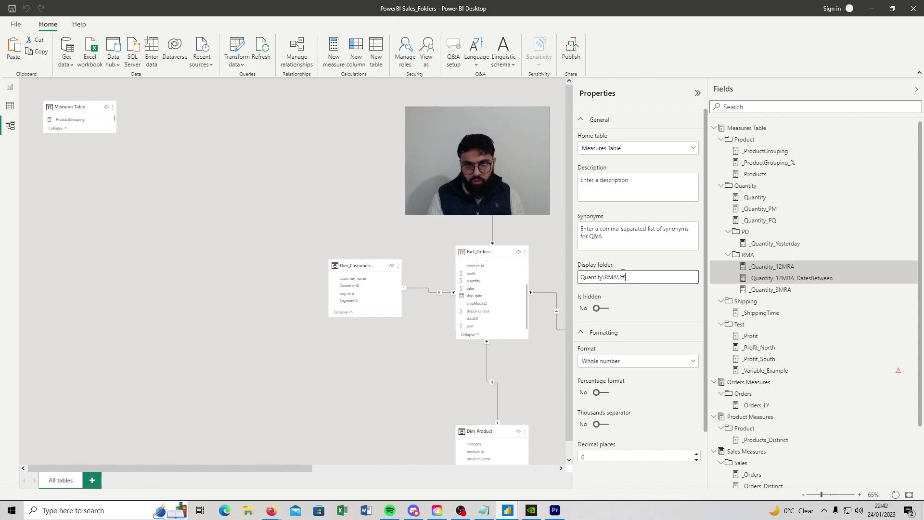
text(\12MRA)
key(Return)
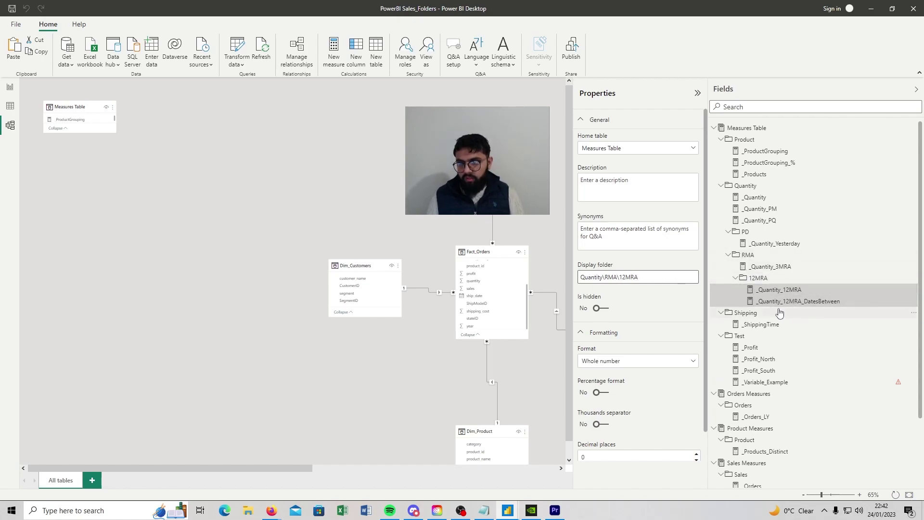
Step: Move _Quantity_3MRA into a Quantity\RMA\3RMA subfolder and refresh the RMA folder view
click(770, 266)
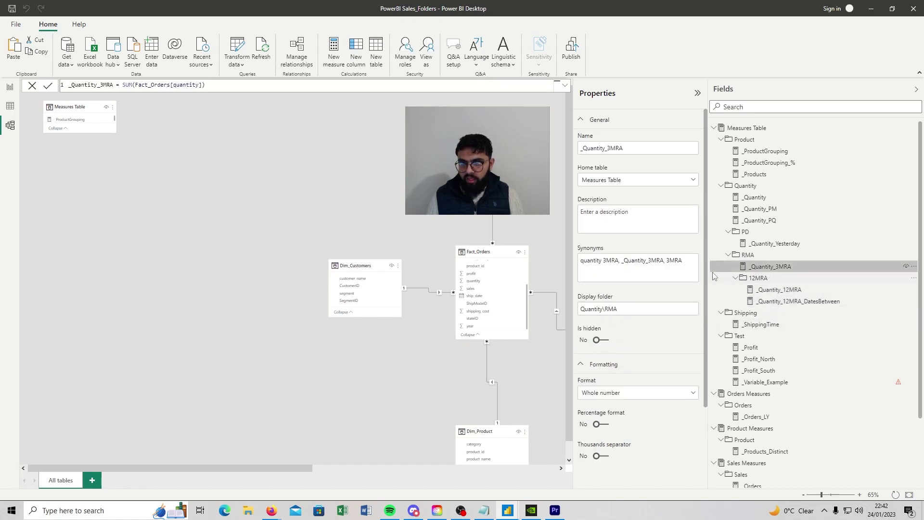
click(634, 310)
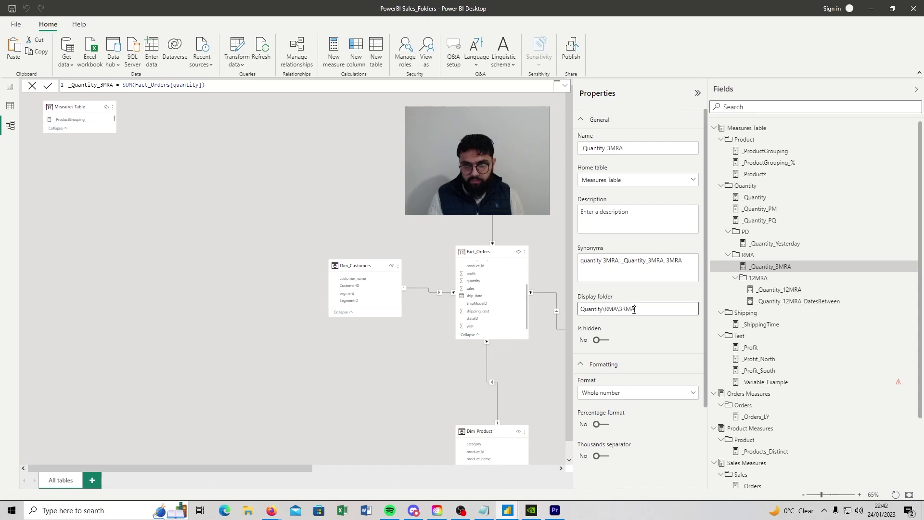
key(Return)
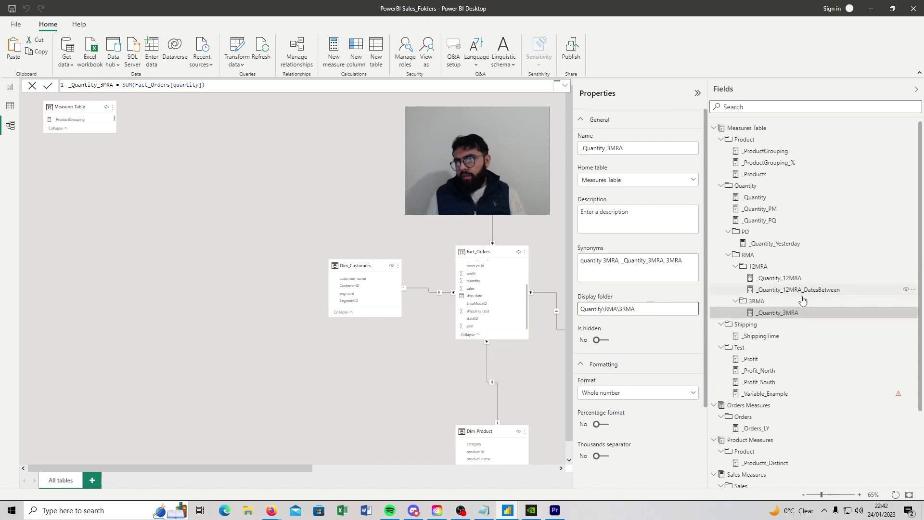
click(727, 254)
click(727, 254)
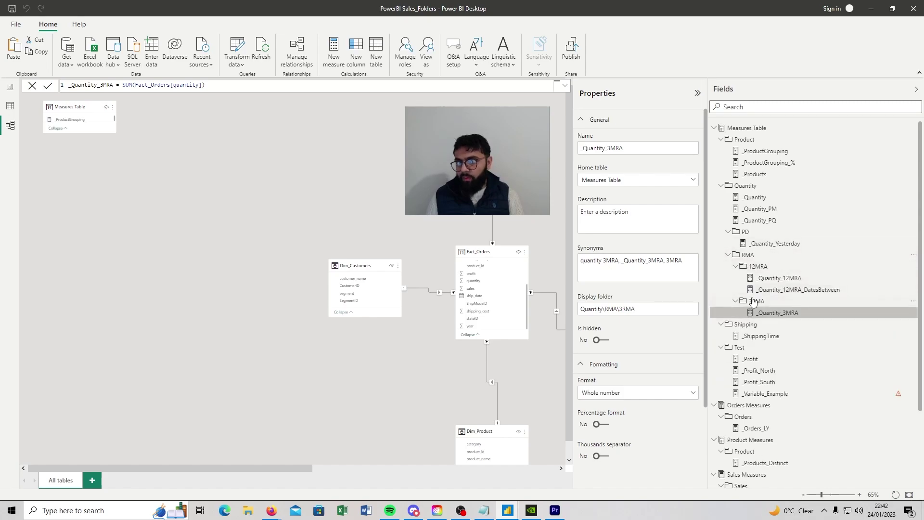